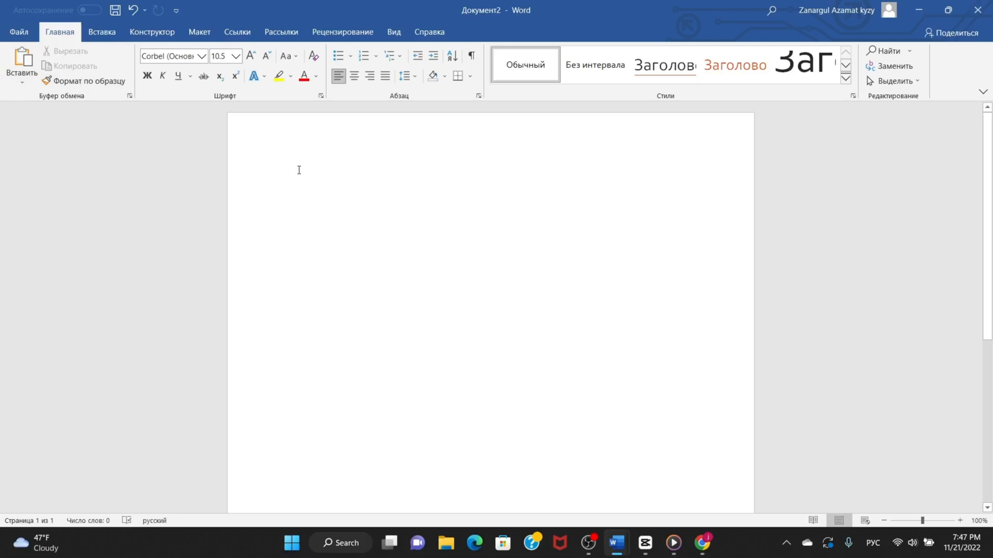
Switch to Chrome, copy the two paragraphs about Kyrgyzstan's multinational population from the essay page, and paste them into the blank Word document.
key(alt+Tab)
key(alt+Tab)
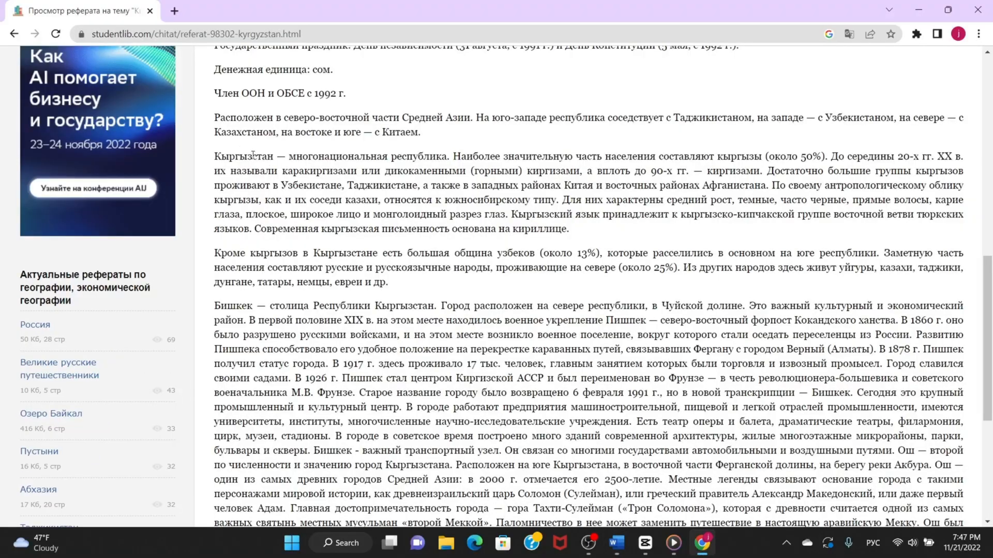
drag(215, 156, 400, 288)
key(ctrl+c)
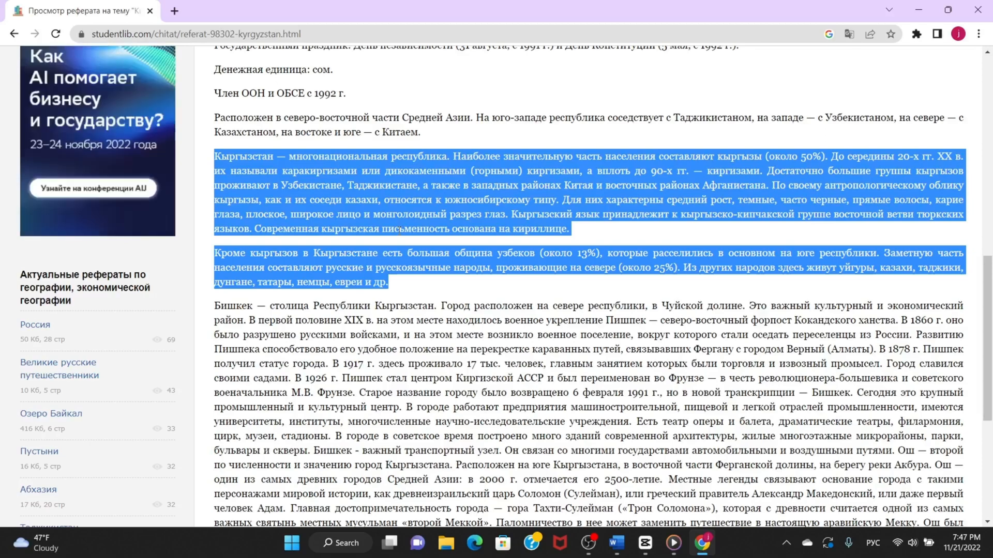
key(alt+Tab)
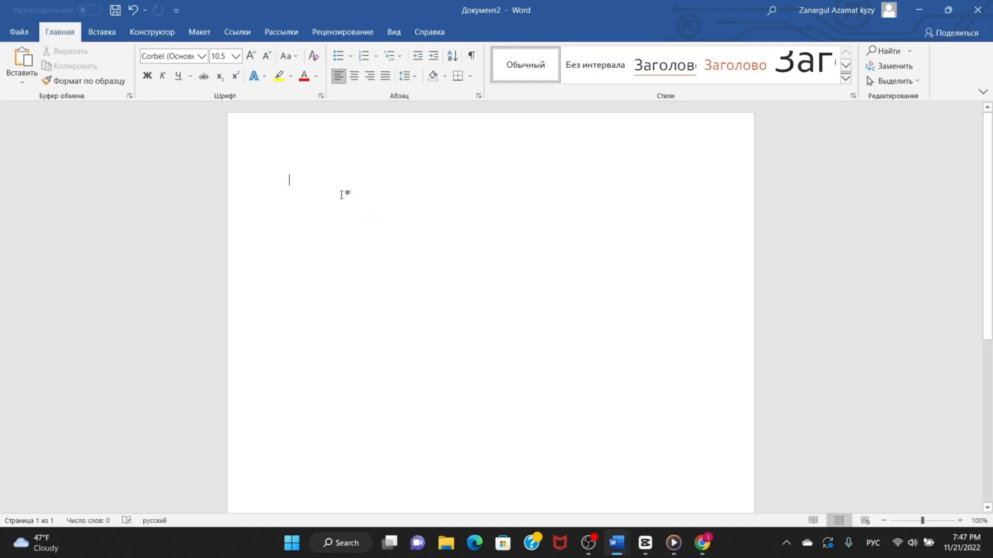
key(ctrl+v)
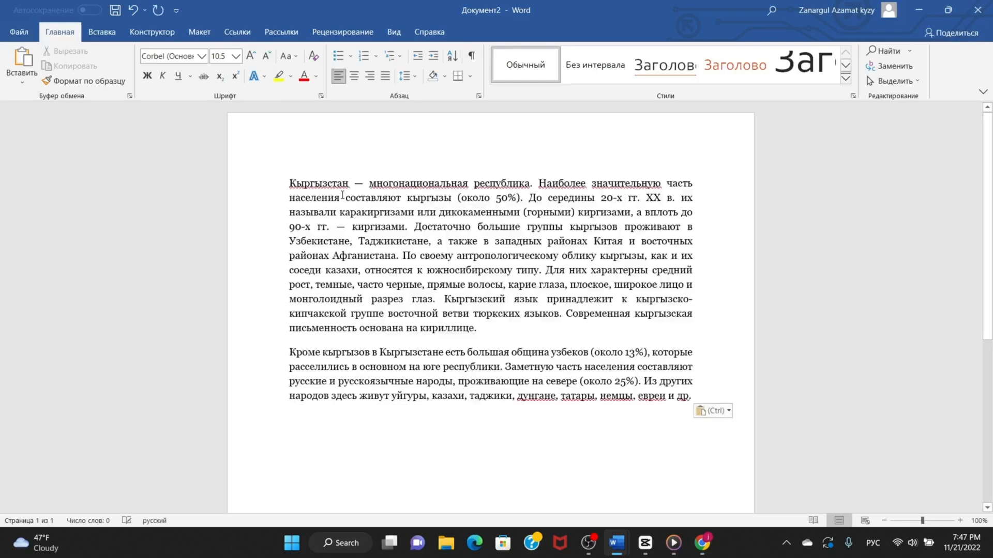
Paste a second copy of the copied paragraphs into the middle of the first paragraph.
click(444, 273)
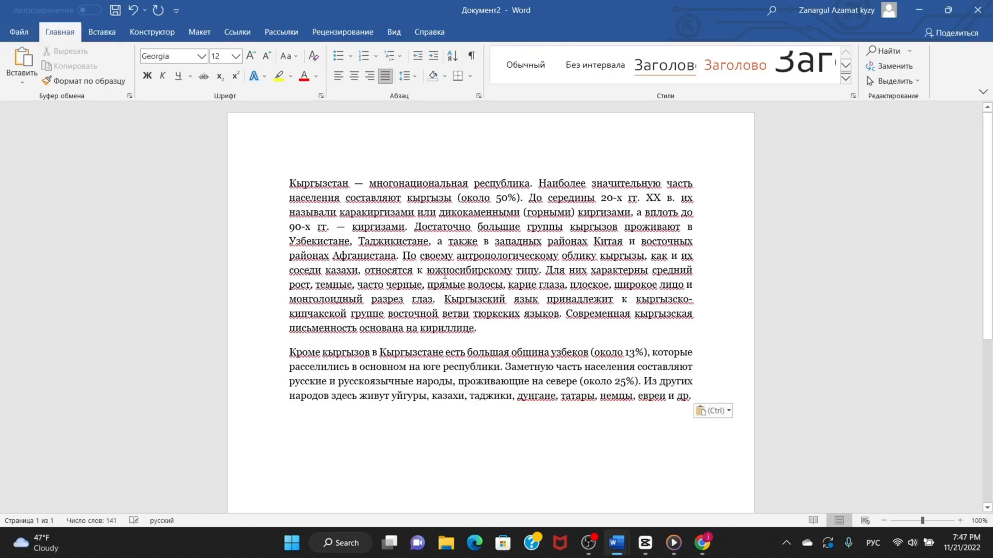
click(23, 57)
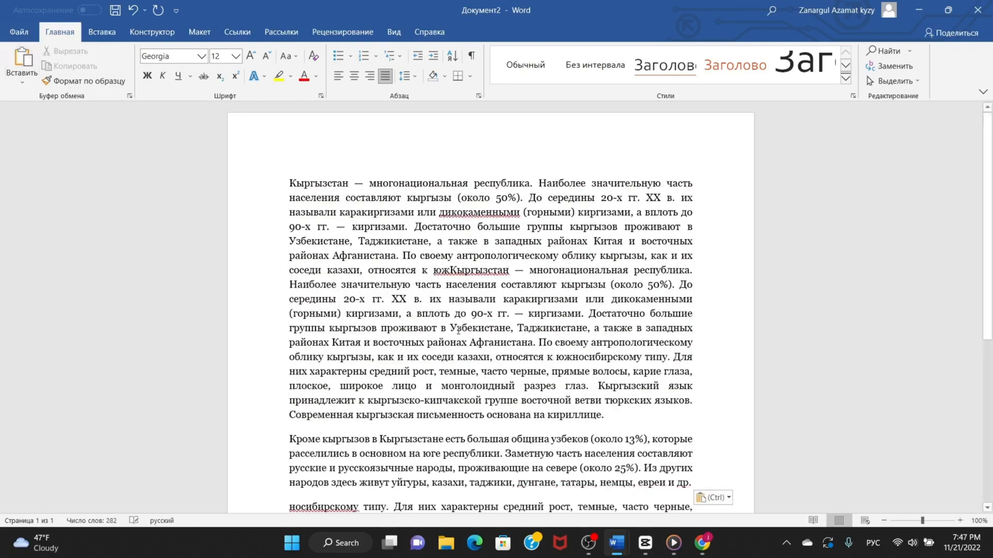
Delete all text in the document and paste the two copied paragraphs once.
scroll(477, 337, down, 2)
scroll(477, 336, down, 3)
drag(720, 413, 252, 178)
key(BackSpace)
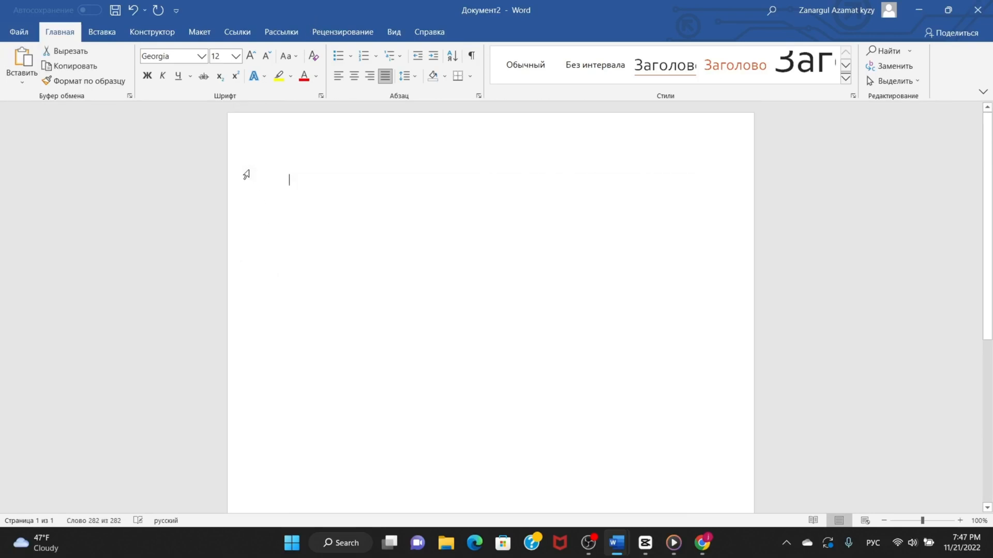
click(22, 60)
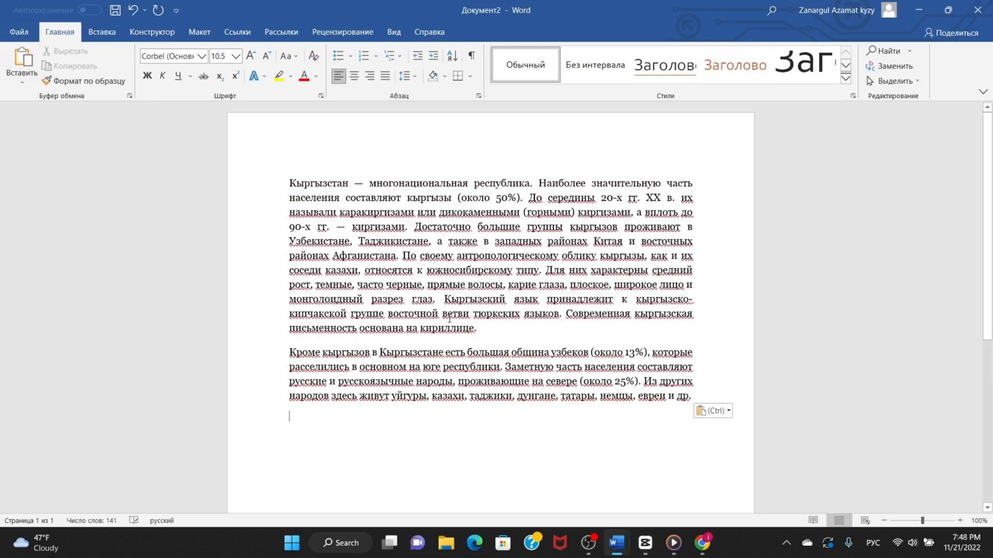
click(448, 243)
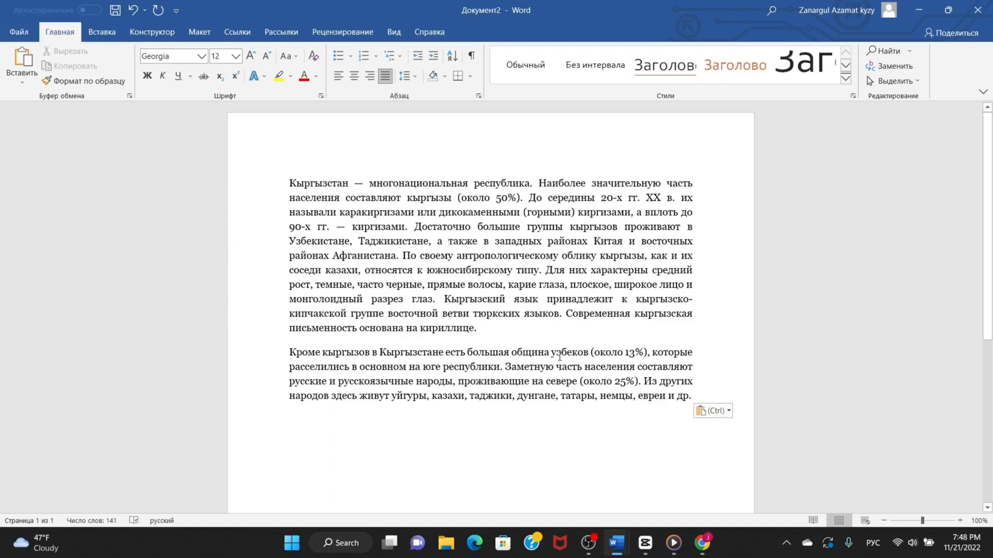
Set the font of both paragraphs to Times New Roman at size 14.
mouse_move(705, 399)
mouse_down()
mouse_move(643, 381)
mouse_move(405, 178)
mouse_move(312, 160)
mouse_move(325, 219)
mouse_move(649, 437)
mouse_move(704, 395)
mouse_up()
click(288, 162)
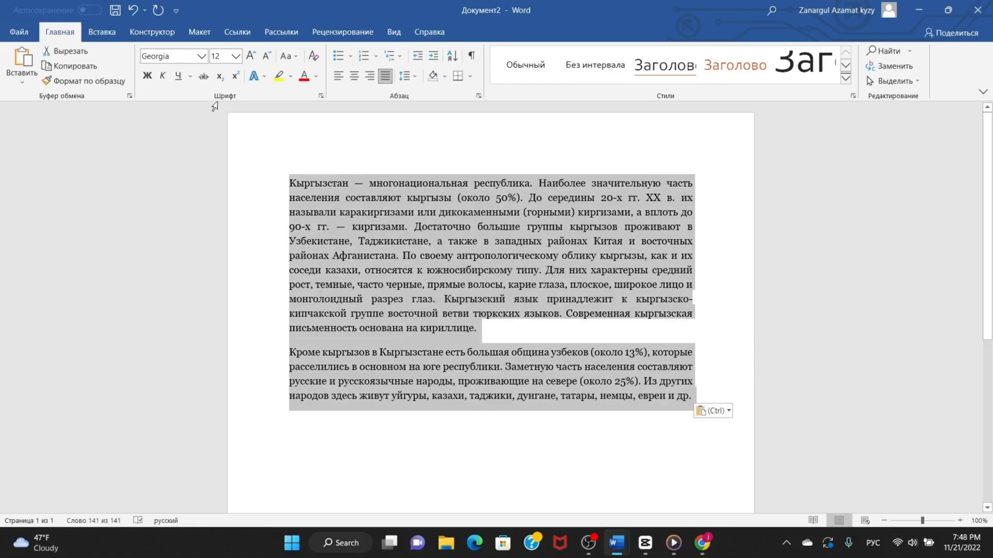
click(201, 57)
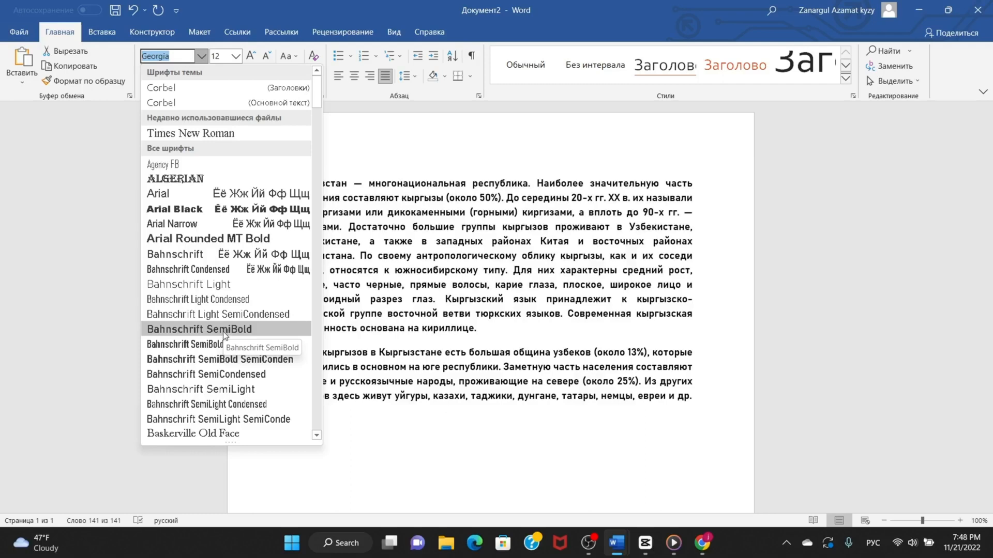
click(205, 135)
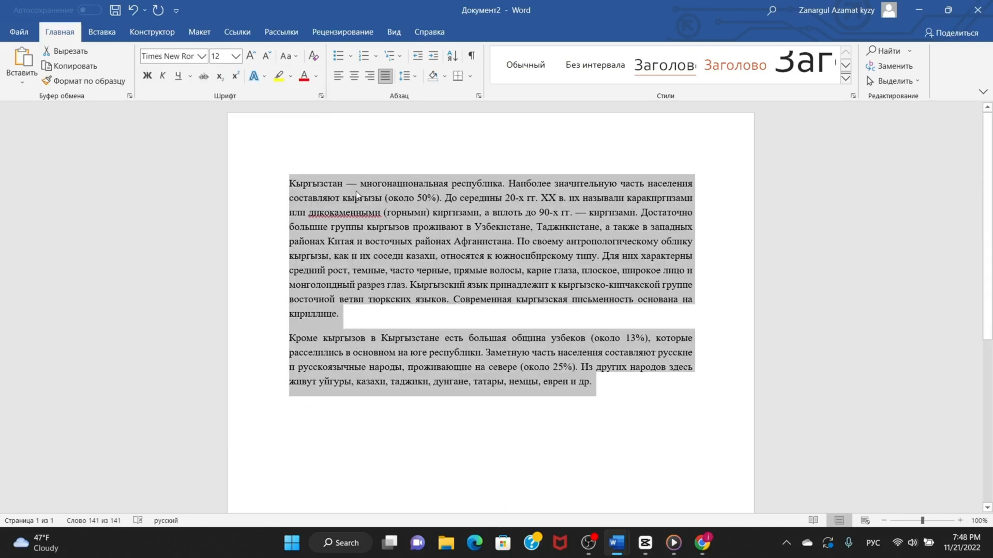
click(236, 56)
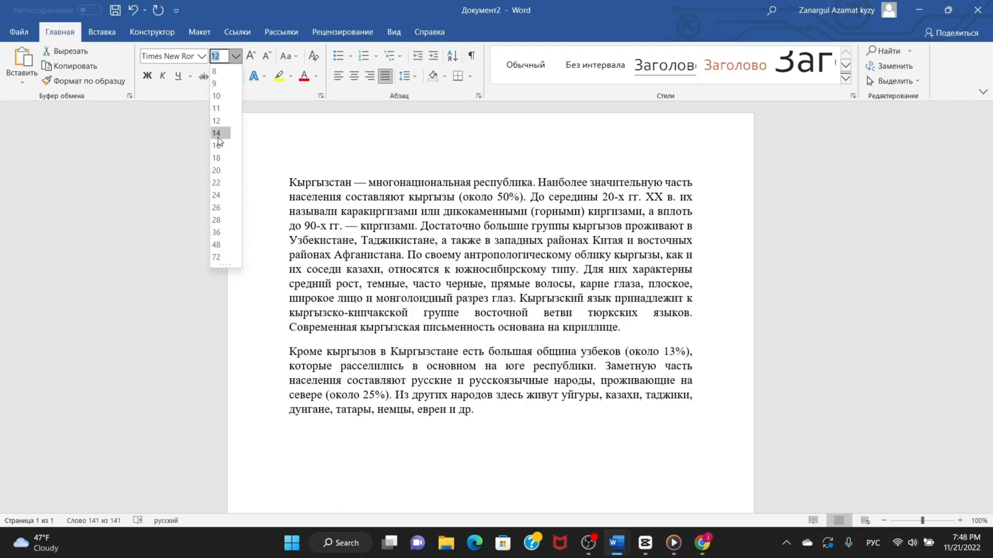
click(218, 134)
click(374, 256)
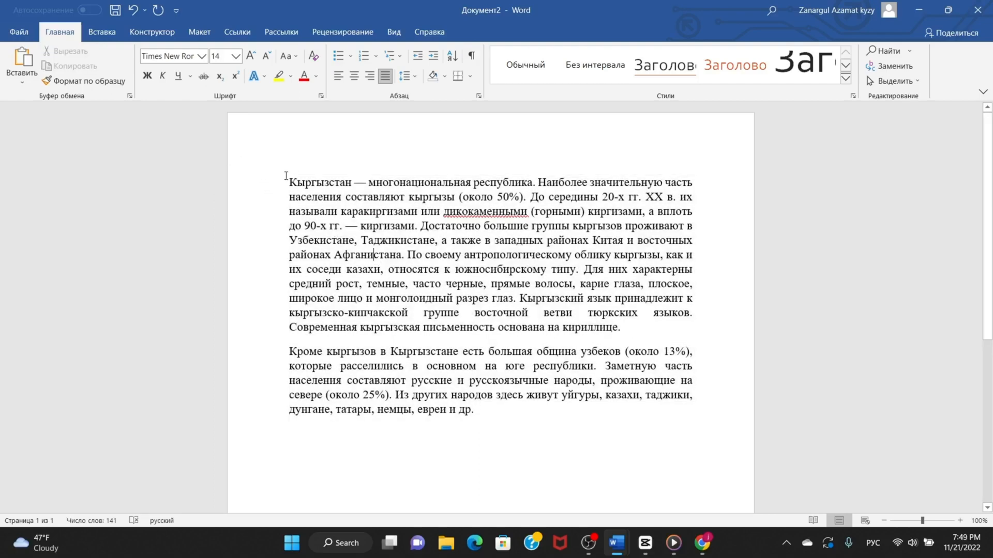
Try bold, italic and underline on the whole text one at a time, removing each again.
drag(286, 178, 512, 416)
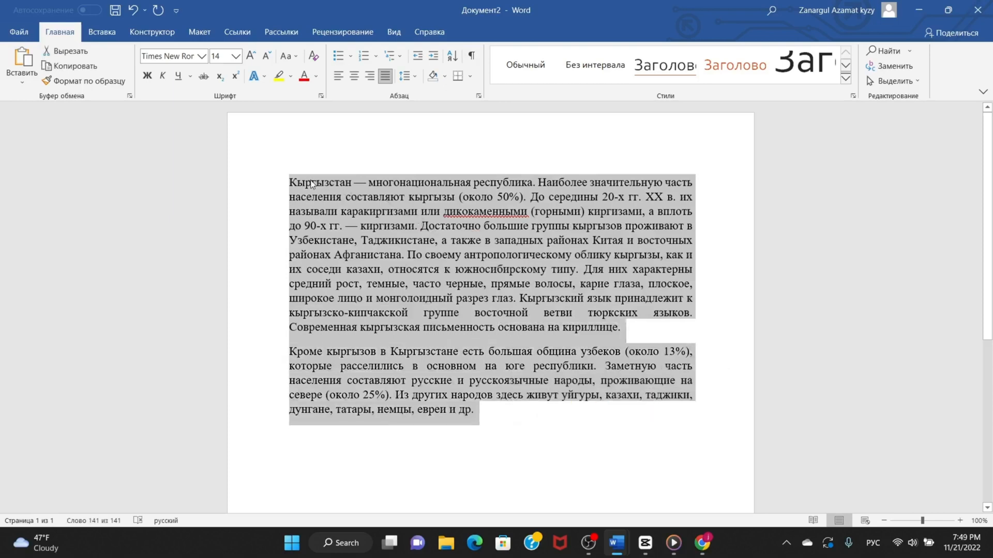
click(148, 76)
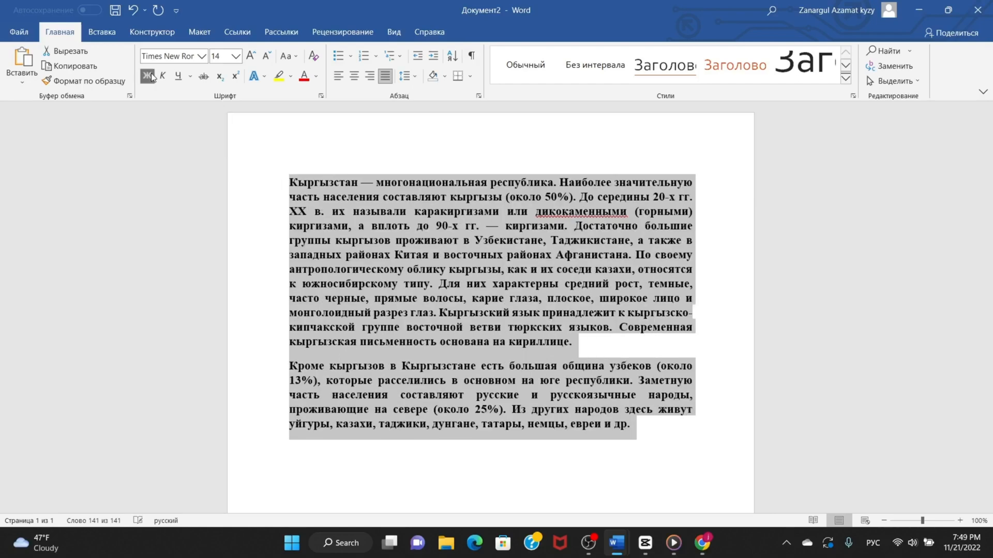
click(148, 76)
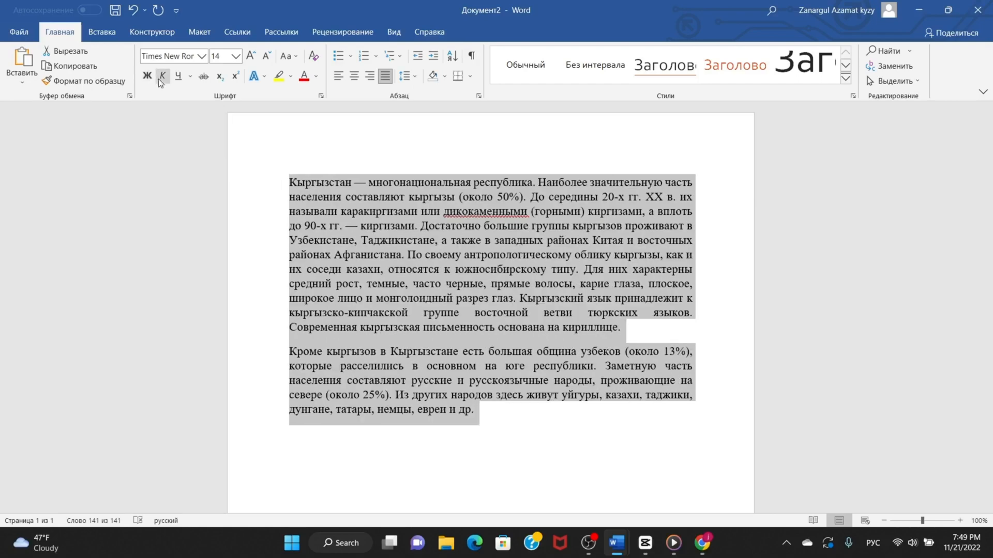
click(162, 77)
click(162, 76)
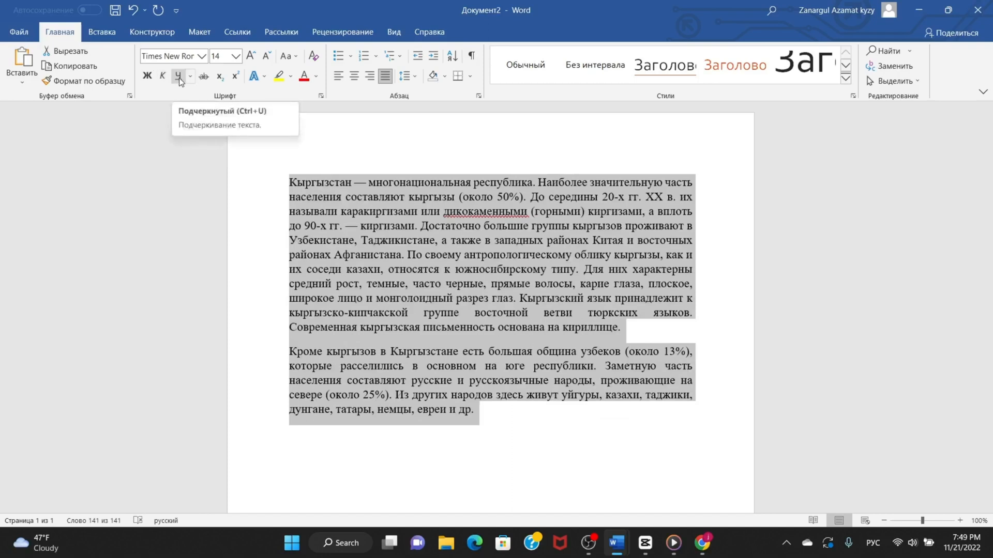
click(179, 78)
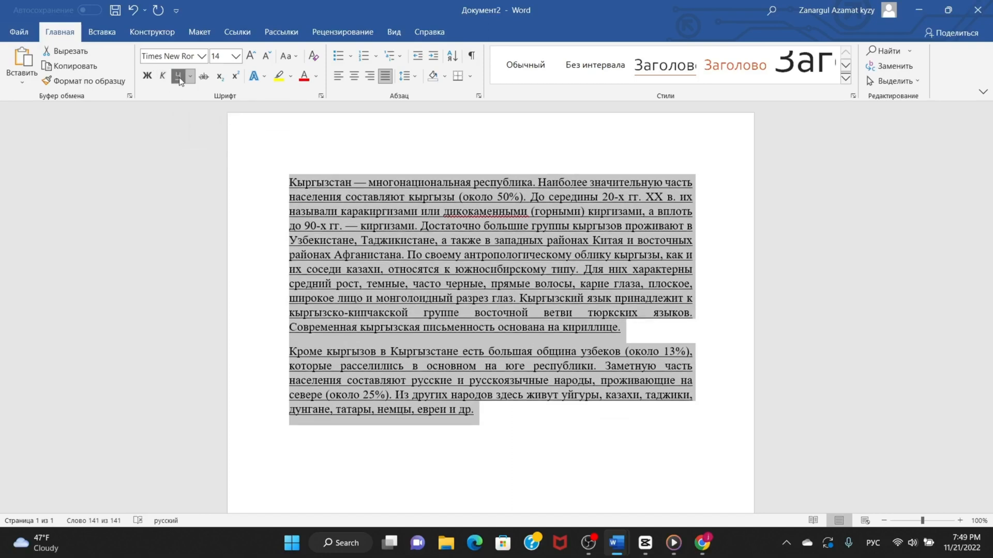
click(179, 78)
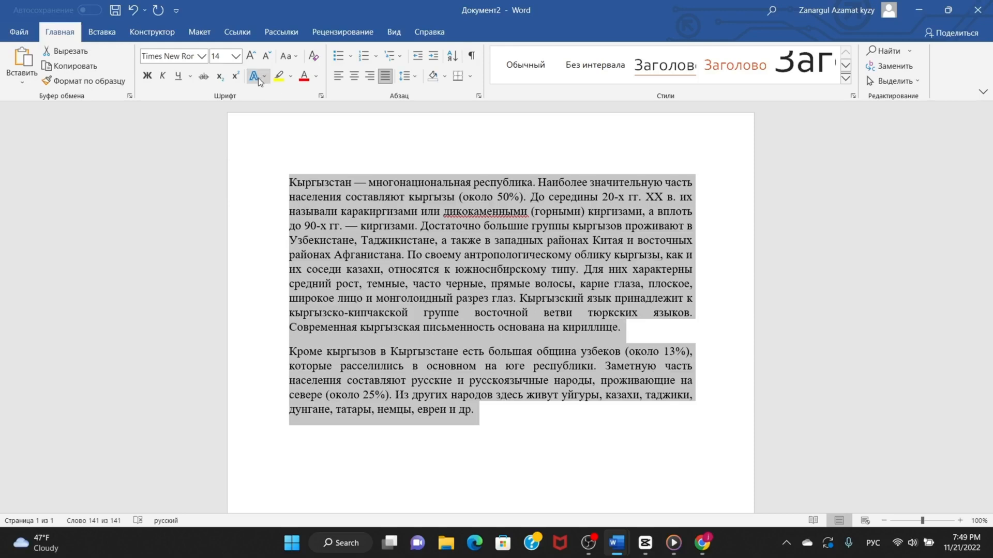
Increase the selected text's font size stepwise to 20, reduce it to 11, and finish at size 12.
click(251, 56)
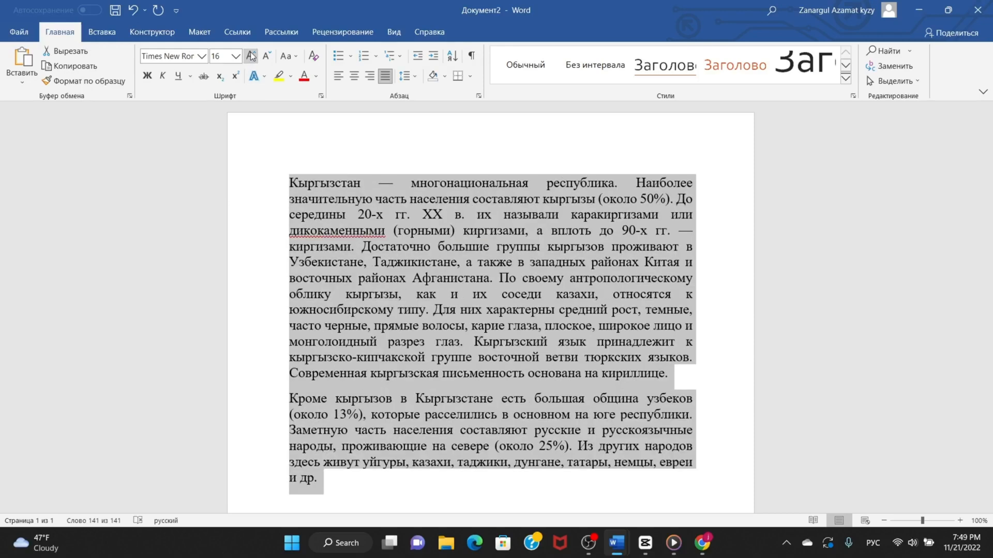
click(251, 56)
click(250, 56)
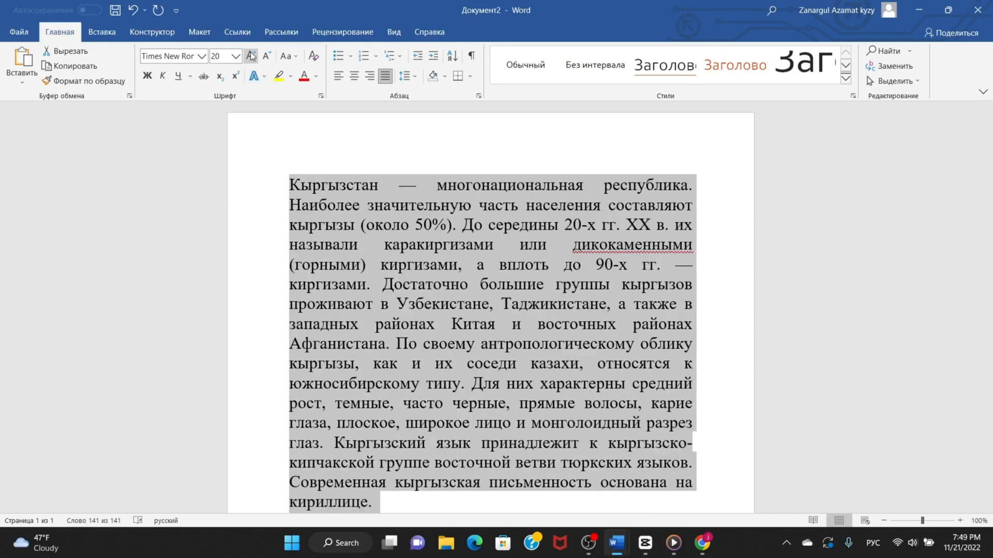
click(267, 57)
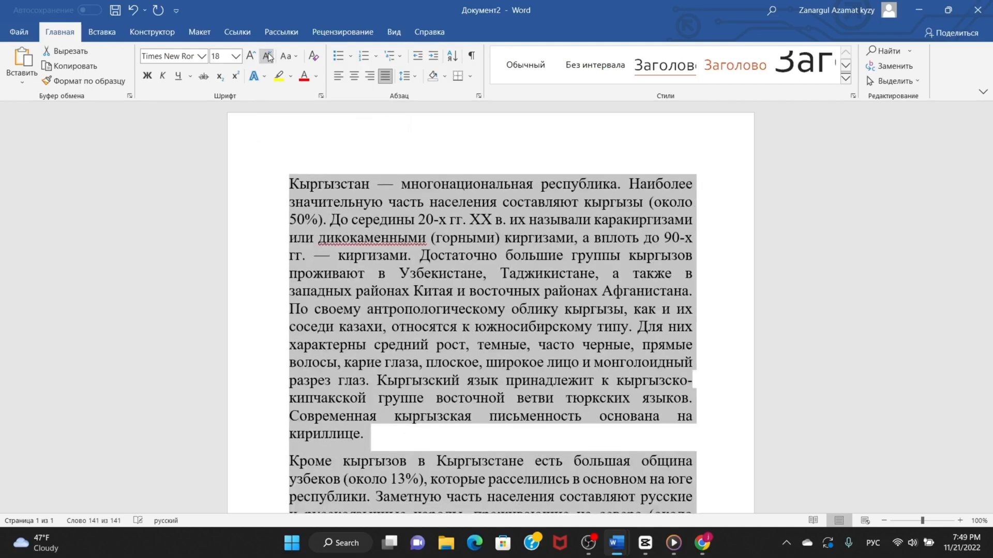
click(267, 56)
click(268, 57)
click(268, 57)
click(268, 57)
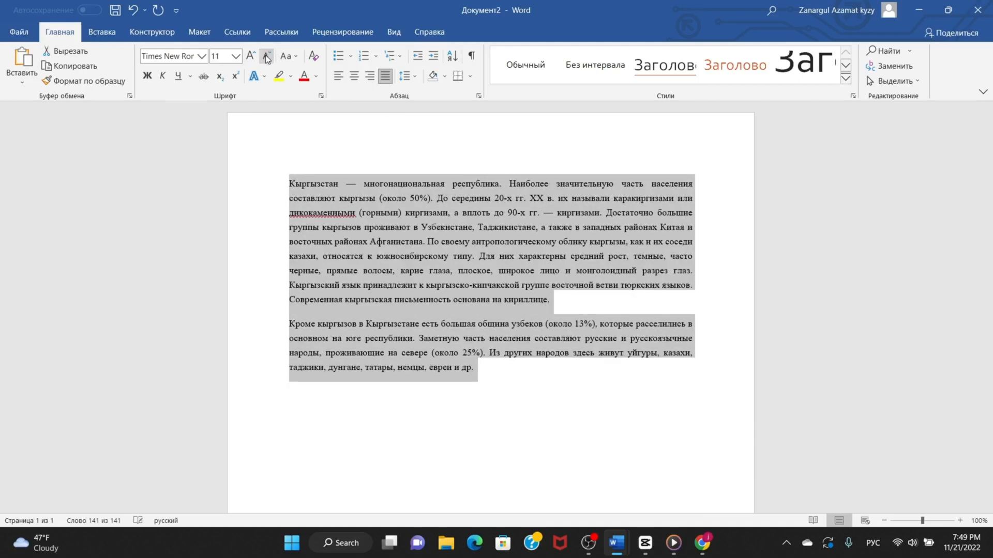
click(250, 56)
Apply the plain black text effect preset to the selected text and format both paragraphs as a list with four-diamond bullets.
click(253, 76)
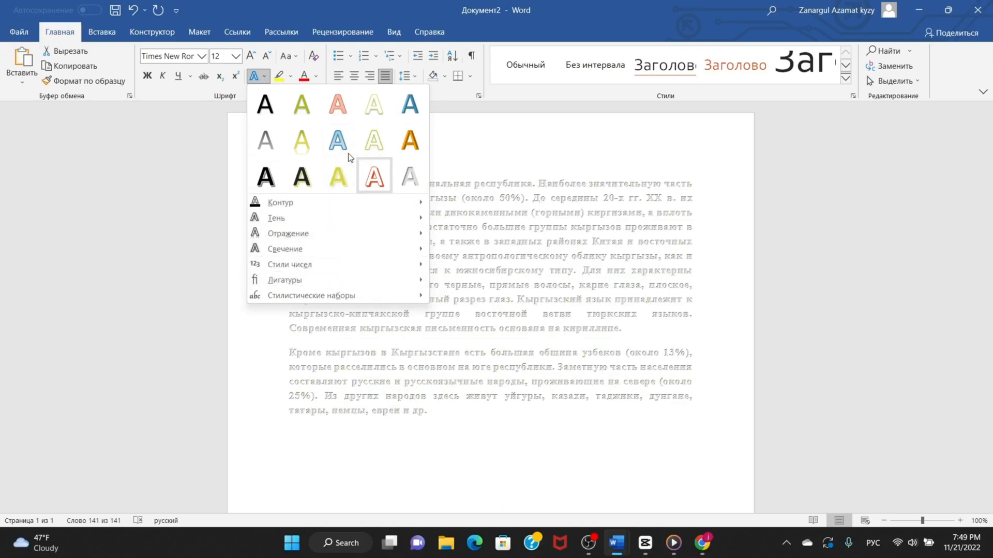
click(268, 106)
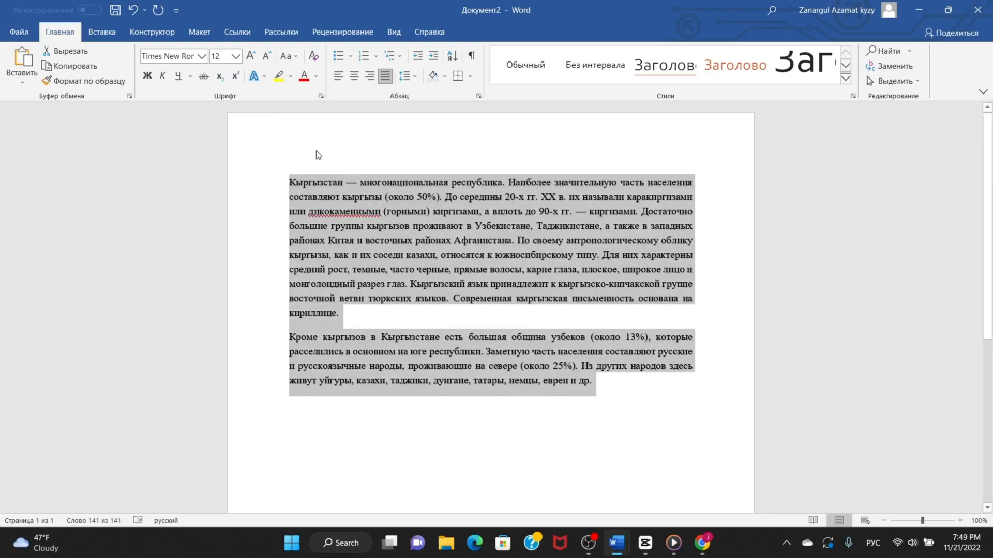
click(350, 56)
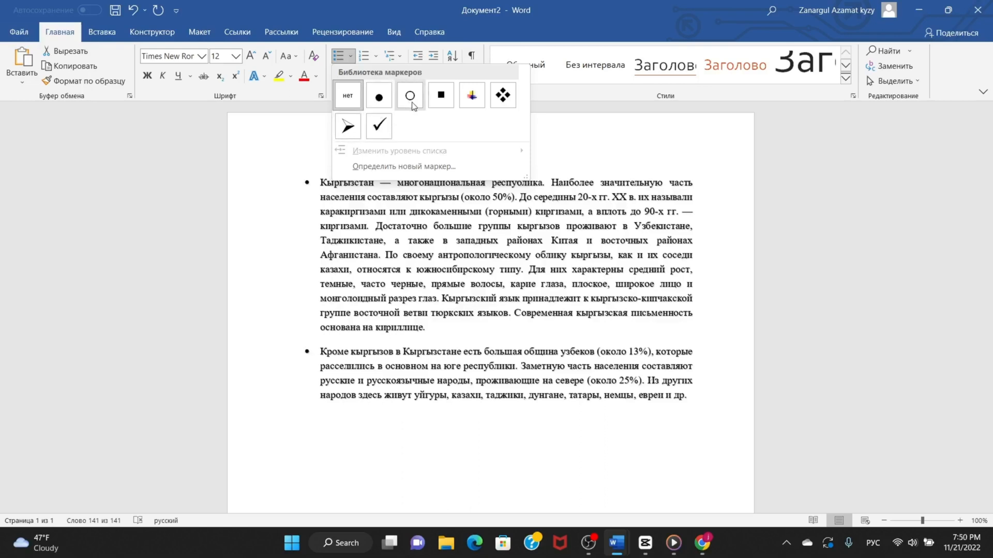
click(495, 100)
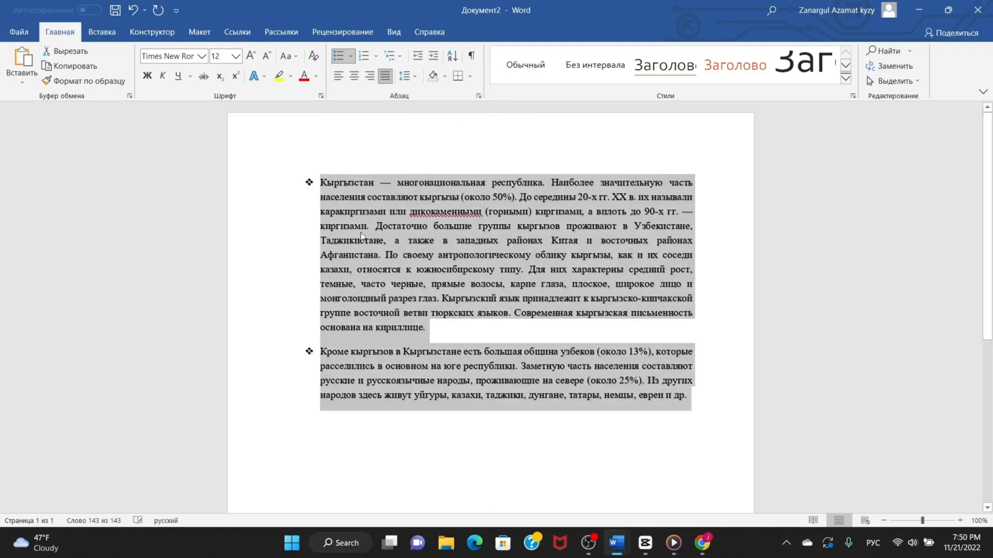
Split the first bulleted paragraph before the word «Таджикистане» to start a separate list item there.
click(319, 299)
click(320, 351)
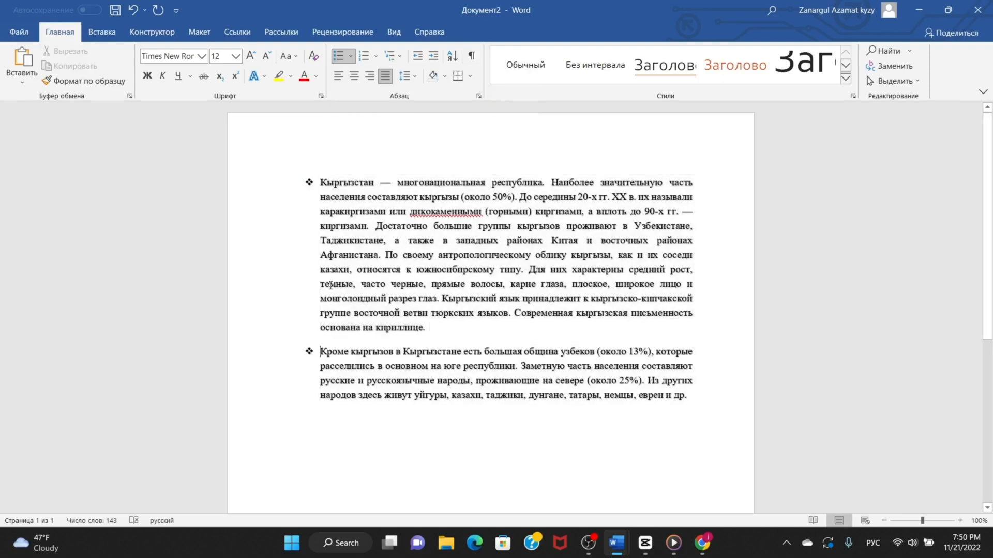
click(321, 241)
key(Return)
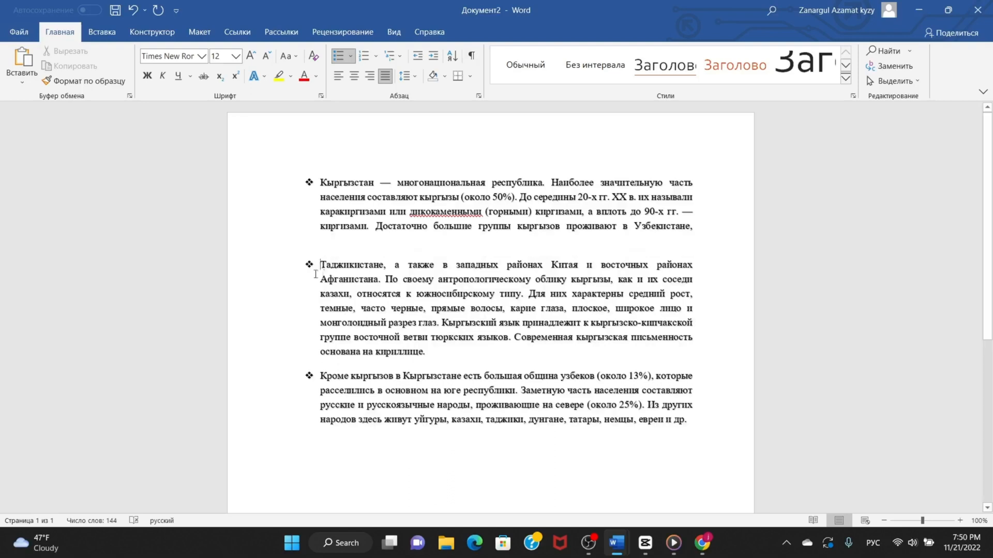
drag(319, 269, 313, 179)
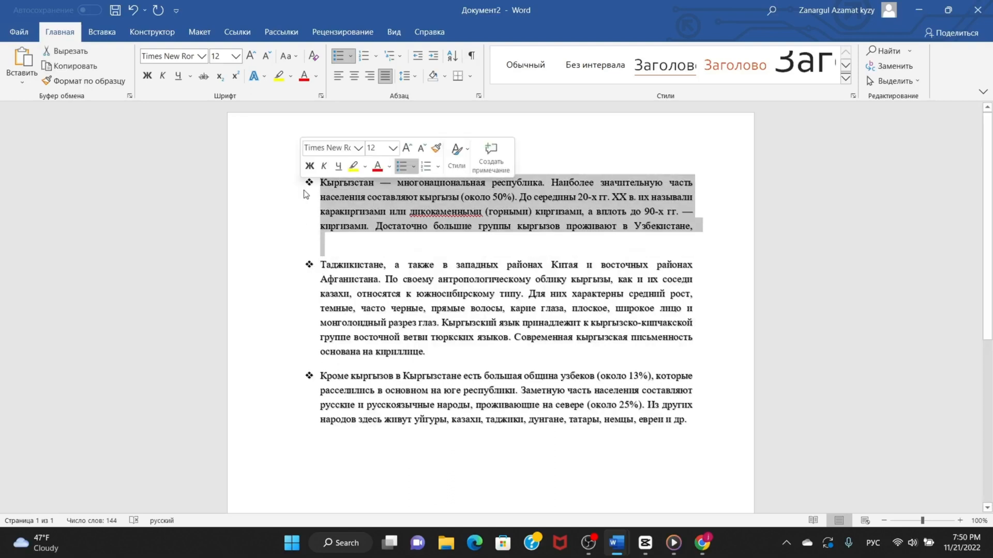
click(321, 197)
Examine the available numbering formats and the multilevel list styles without applying any.
click(374, 55)
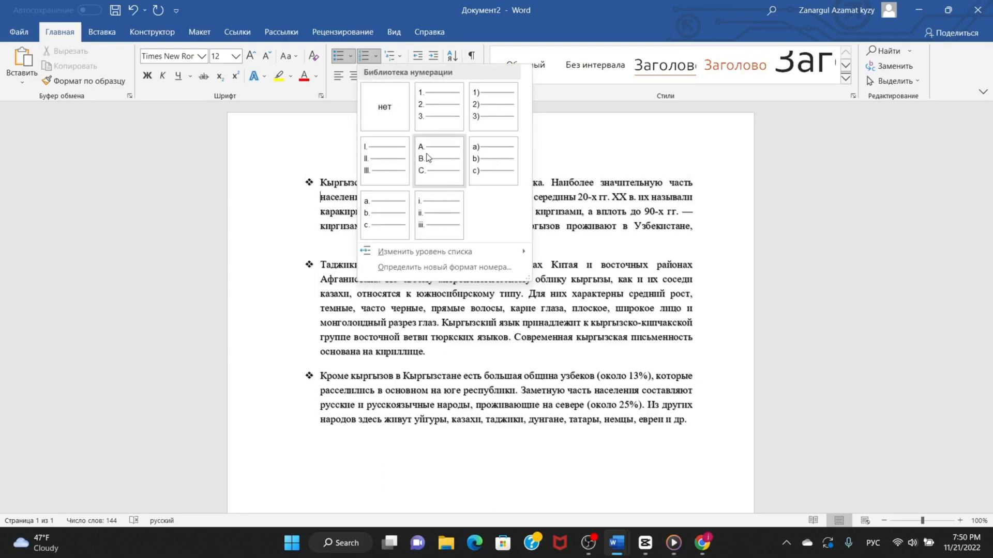
click(543, 149)
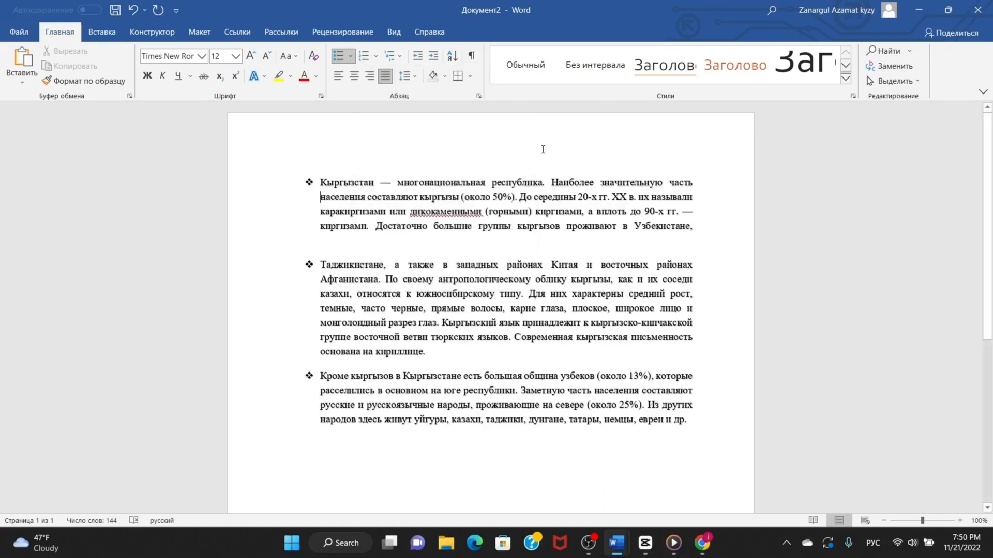
click(399, 55)
mouse_move(453, 193)
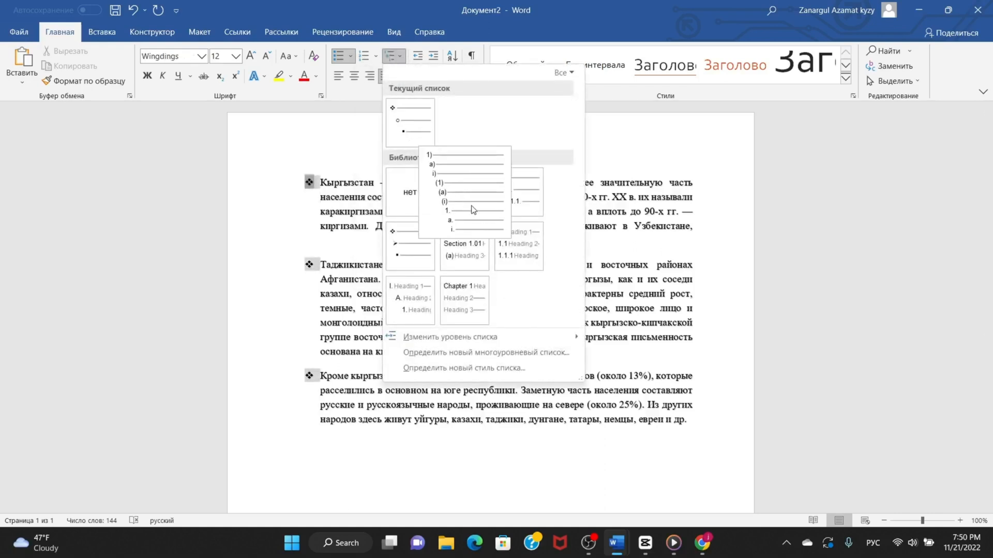
mouse_move(408, 113)
mouse_move(510, 234)
mouse_move(485, 207)
click(605, 166)
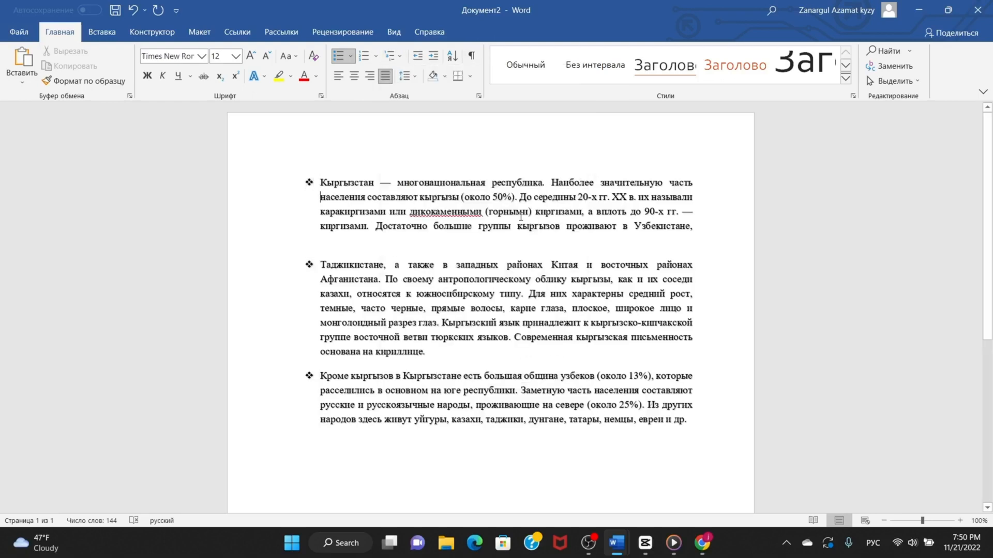
Align all three bulleted paragraphs left, centred and right in turn, and finish with justified alignment.
drag(305, 179, 731, 429)
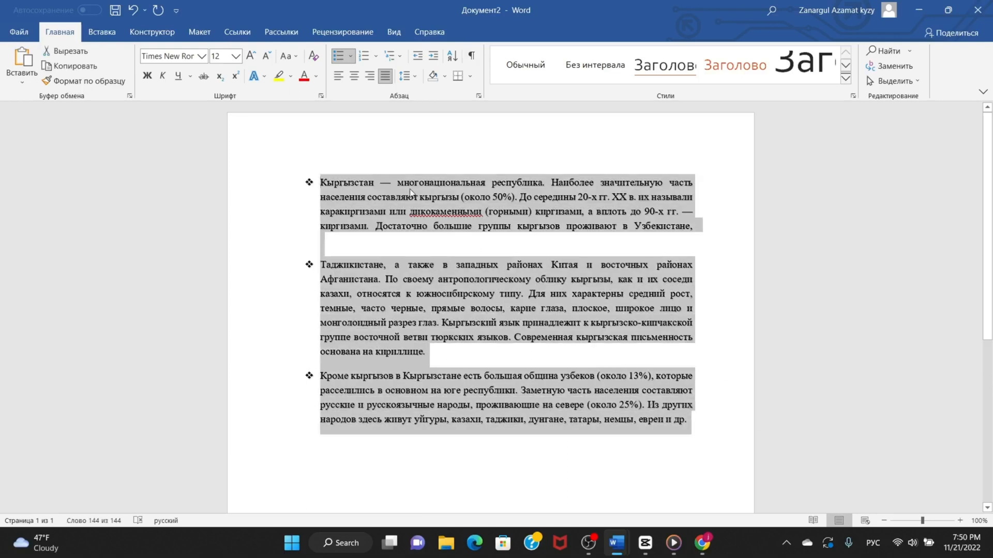
click(339, 77)
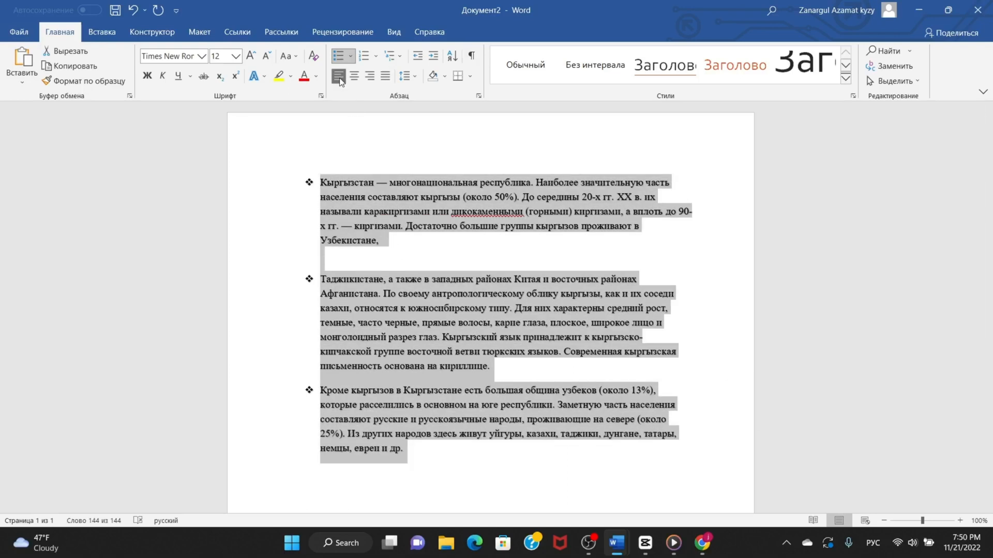
click(354, 77)
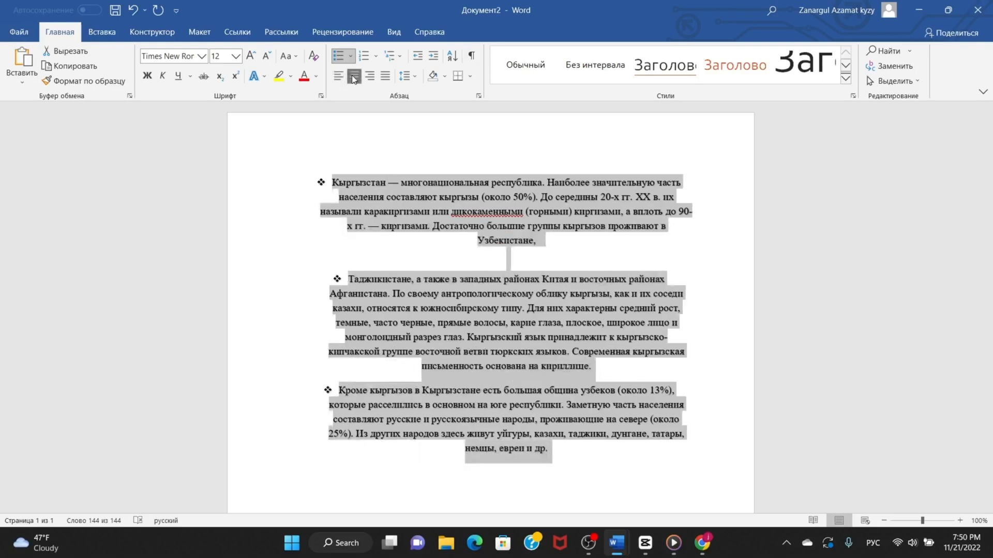
double_click(368, 77)
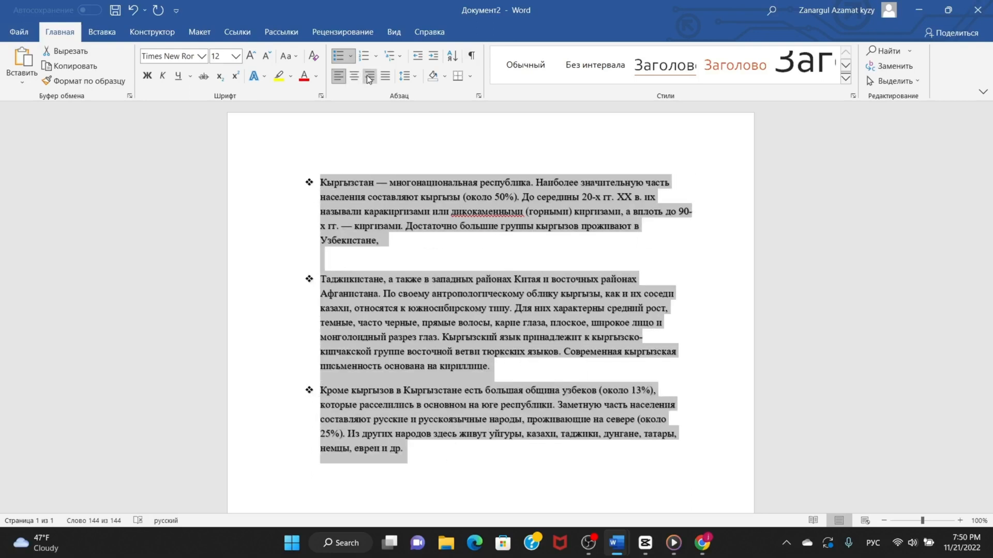
click(368, 76)
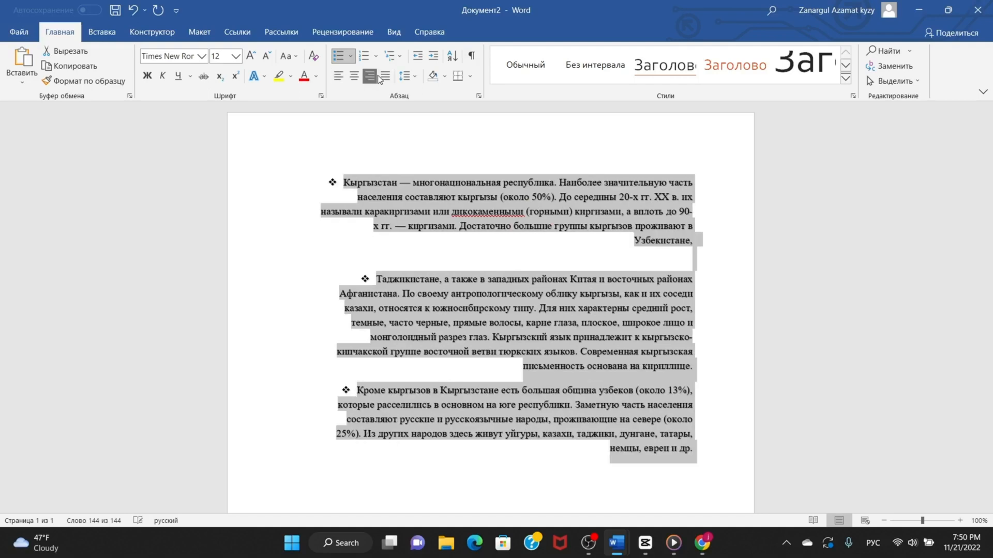
click(382, 78)
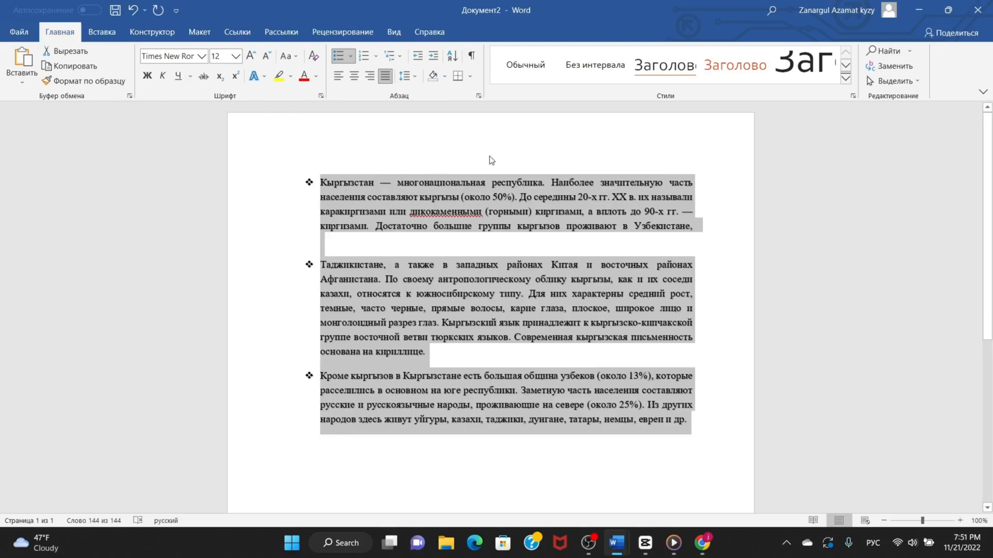
Insert three empty paragraphs above the first bulleted paragraph and place the text cursor in the topmost one.
double_click(403, 172)
double_click(340, 201)
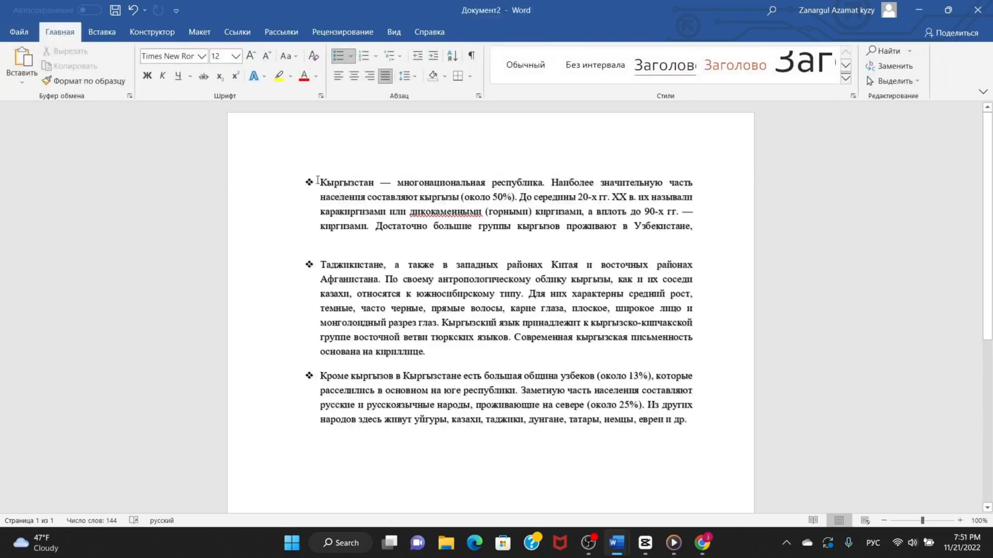
key(Return)
key(Return)
key(Return)
click(336, 177)
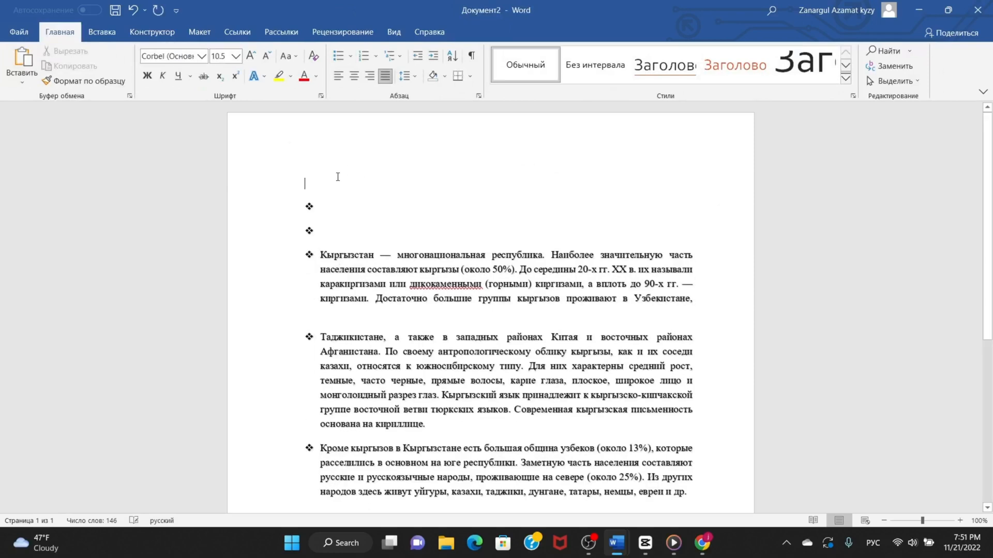
Apply the large 48-point title style to the empty top line and enter «Аптека» as the title.
click(804, 64)
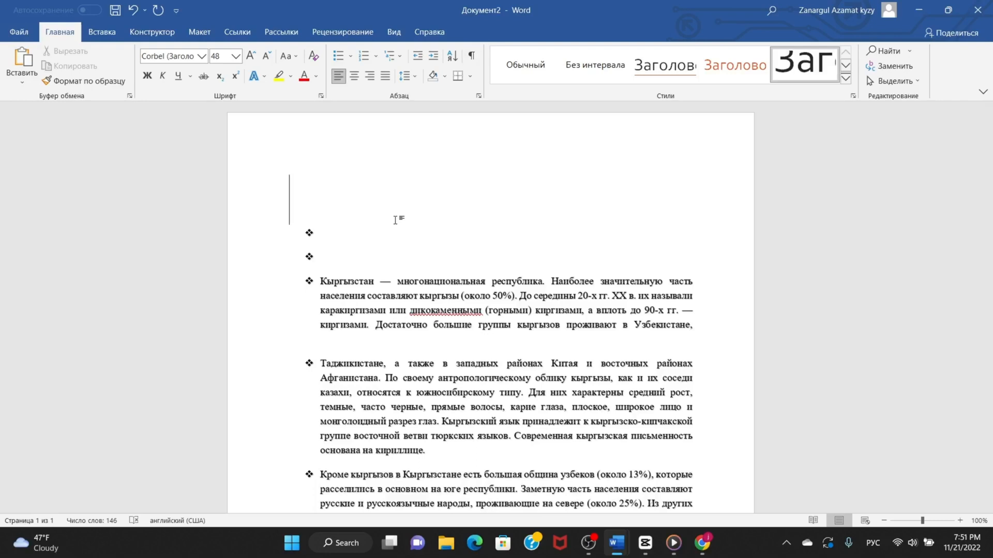
text(апт)
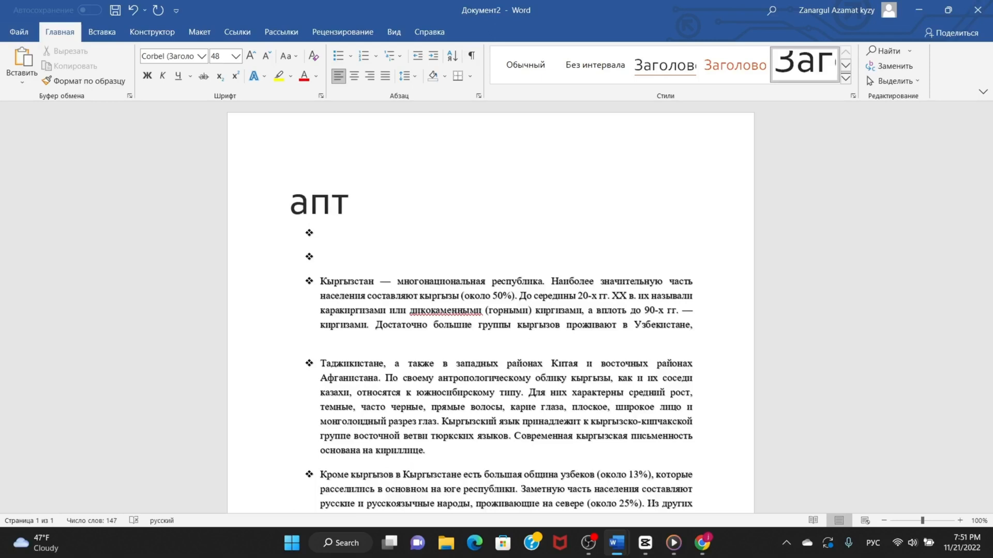
text(ека)
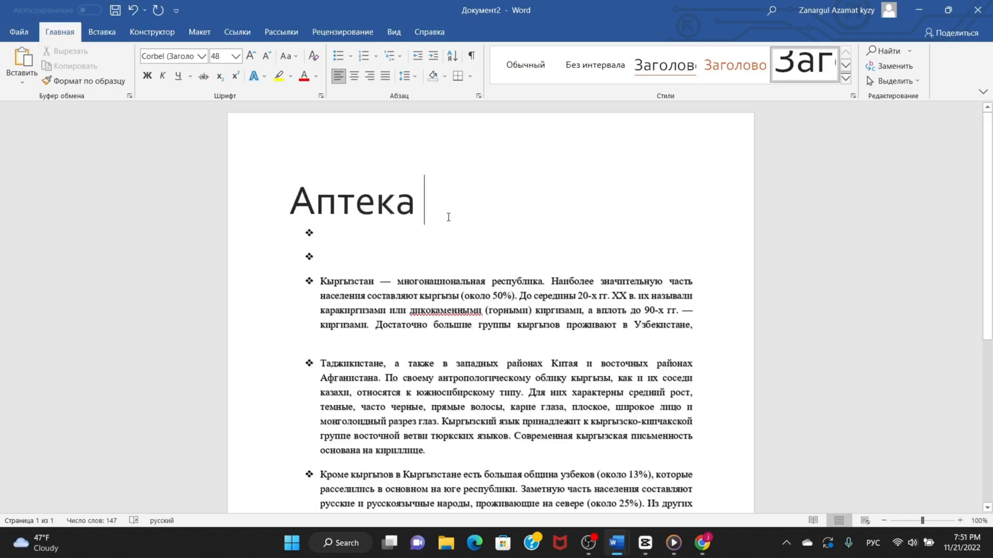
Restyle the title «Аптека» with the underlined 20-point heading style and apply the «Слабая ссылка» style at the text cursor.
click(725, 73)
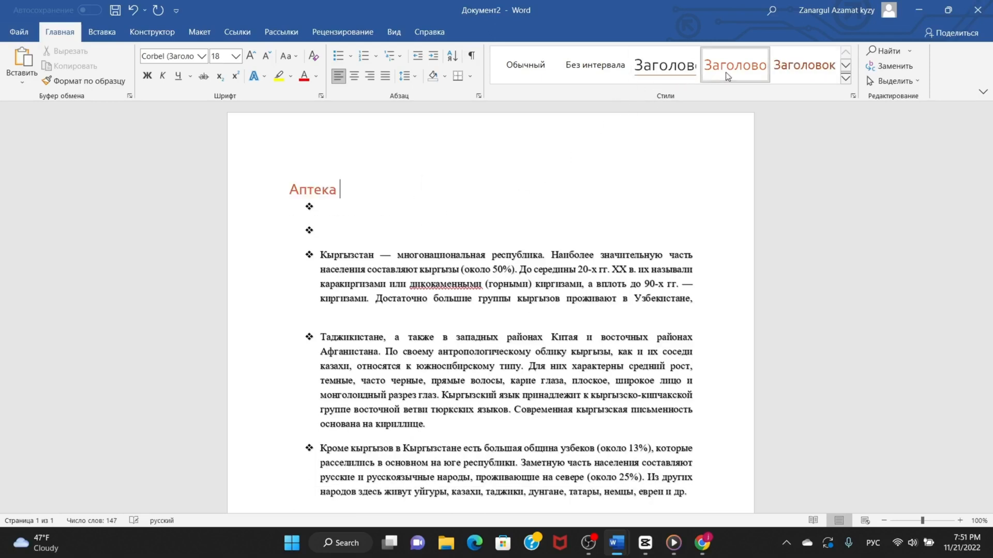
click(693, 72)
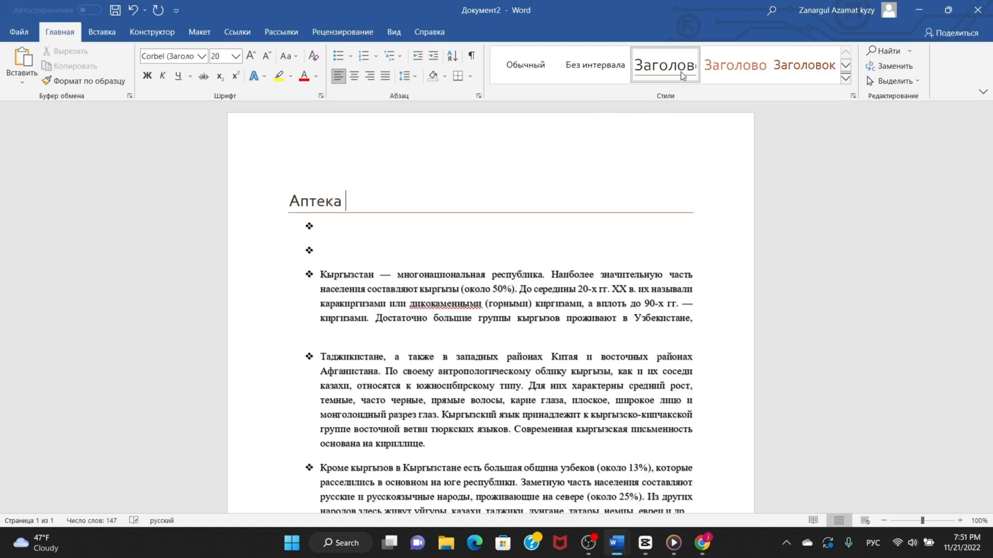
click(846, 67)
click(846, 66)
click(846, 54)
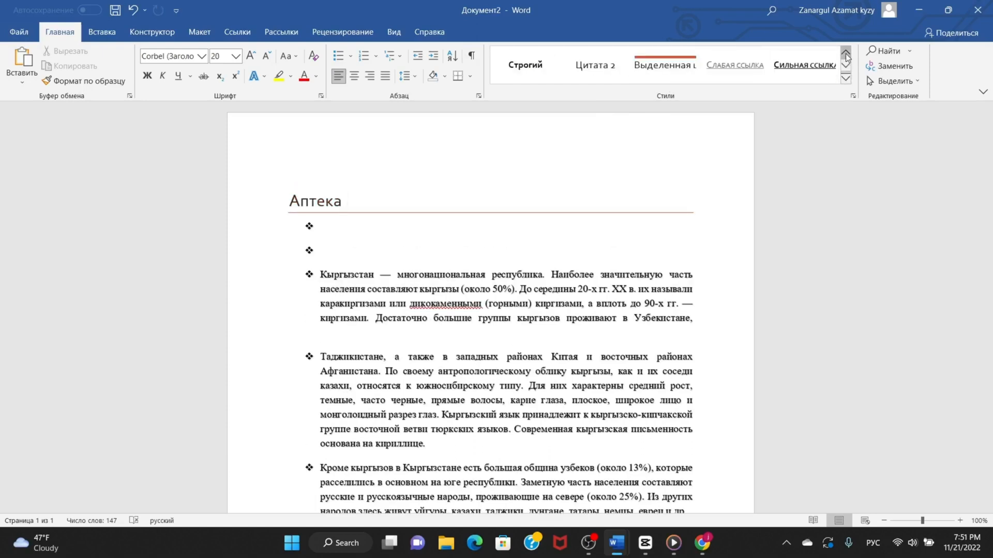
click(604, 69)
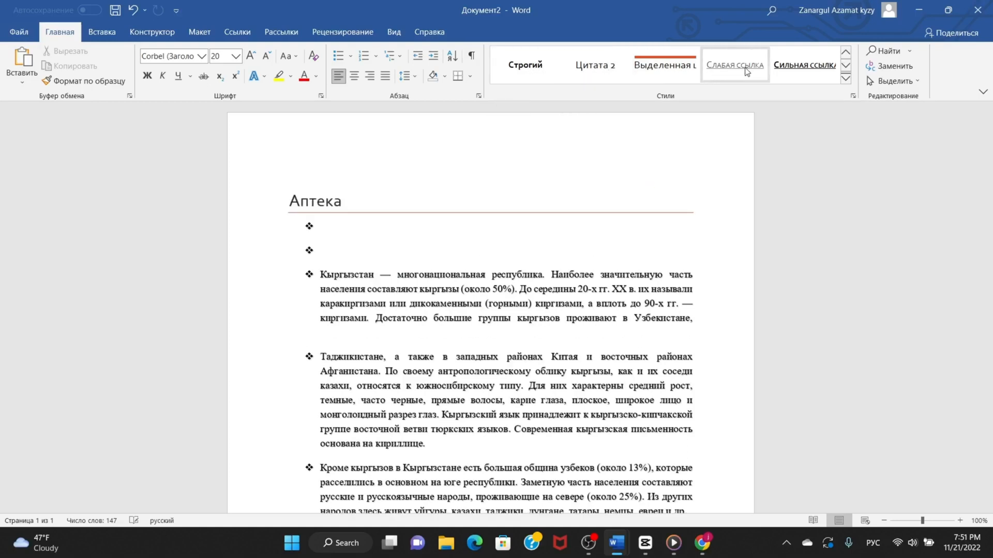
click(746, 71)
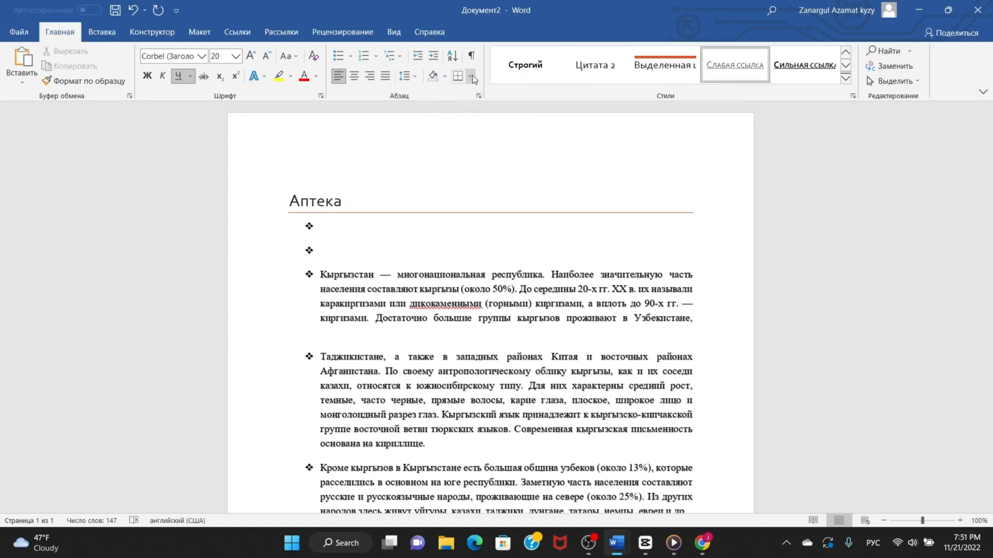
Open the document's text search pane and view the additional find options.
click(900, 53)
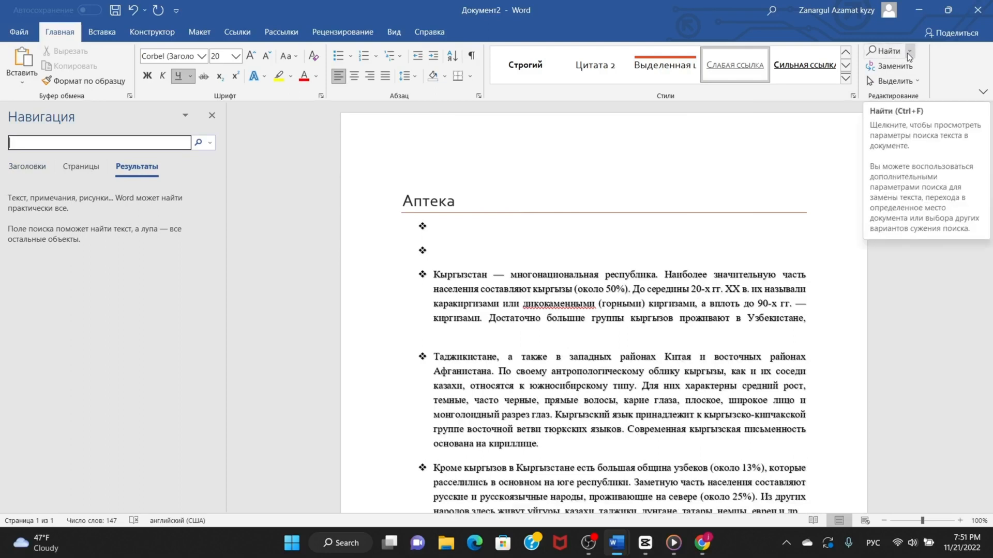
click(907, 53)
click(907, 144)
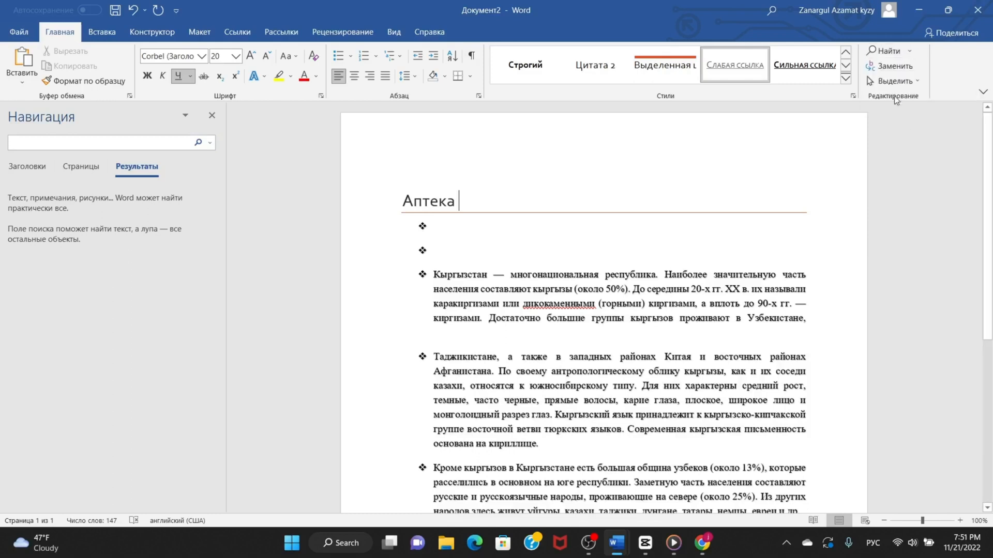
Select the entire document content, clear the selection, and place the text cursor before the title «Аптека».
click(896, 82)
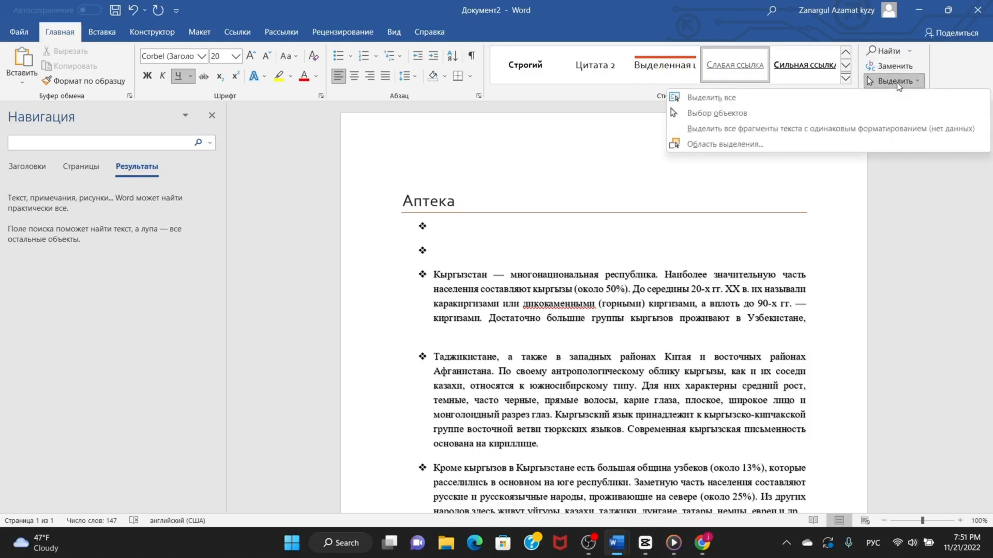
click(758, 97)
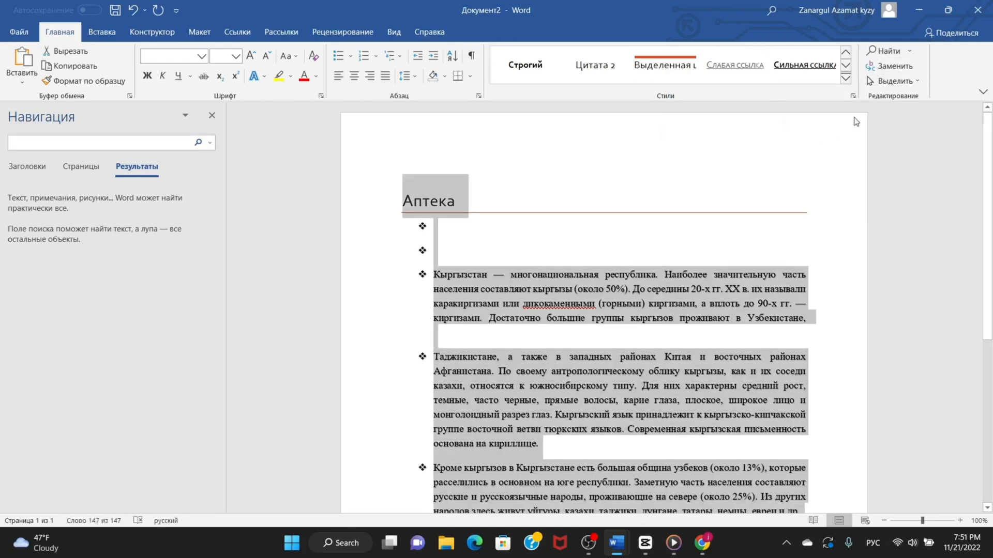
click(603, 239)
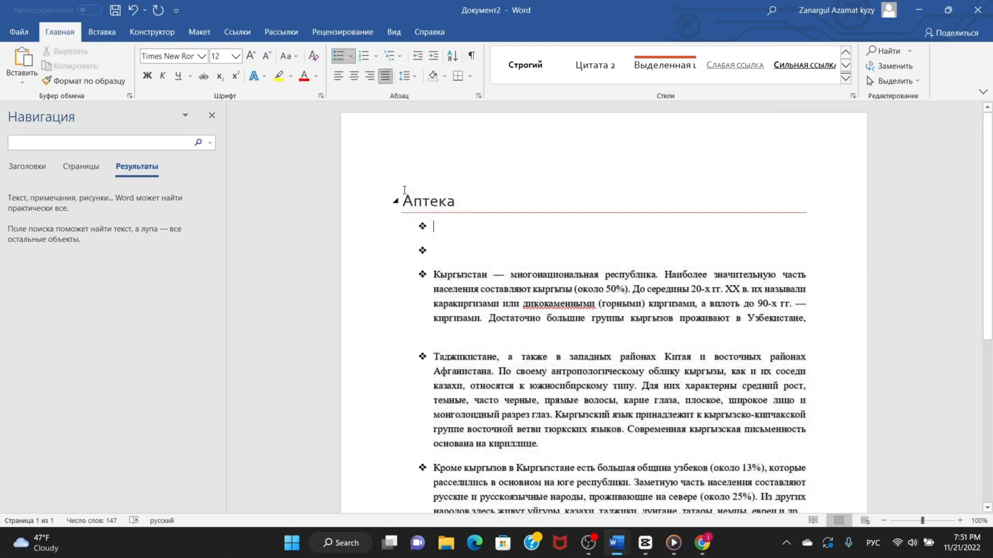
drag(405, 190, 384, 190)
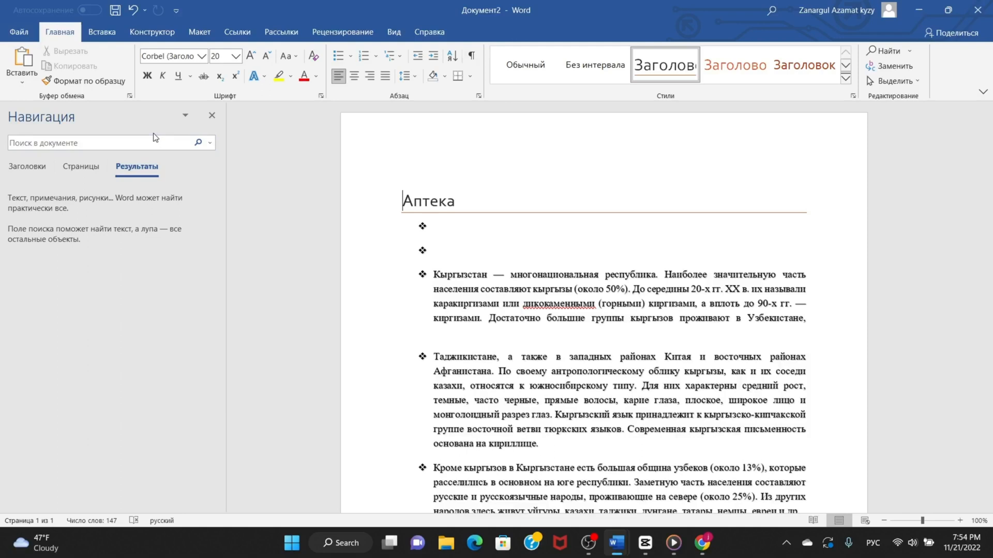
Draw an elbow arrow connector about 2.35" wide and 0.45" high beside the title «Аптека».
click(103, 38)
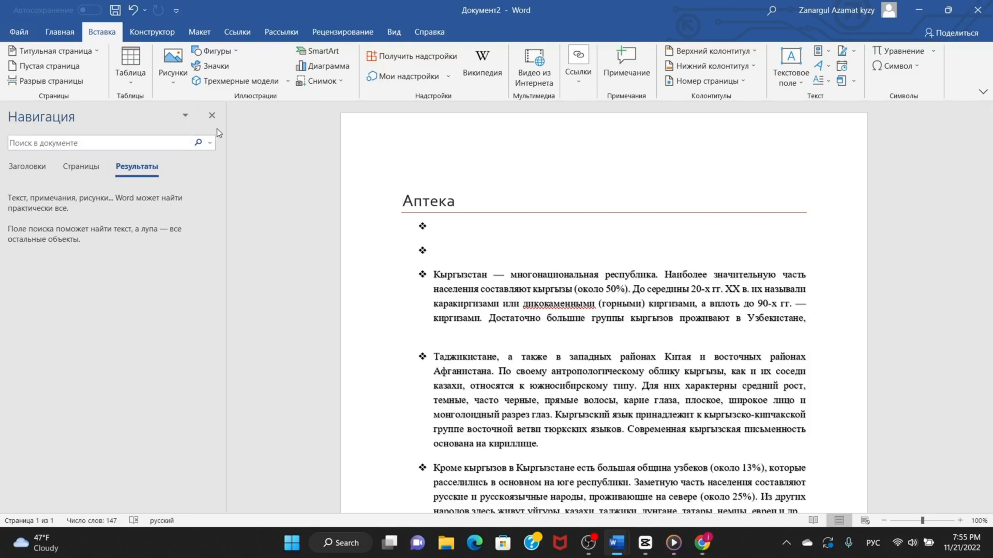
click(236, 49)
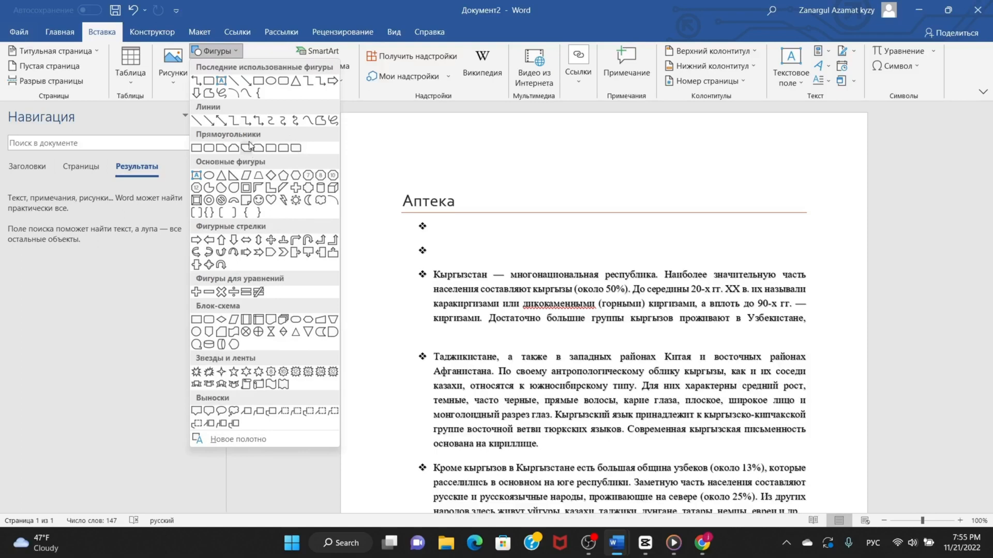
click(320, 80)
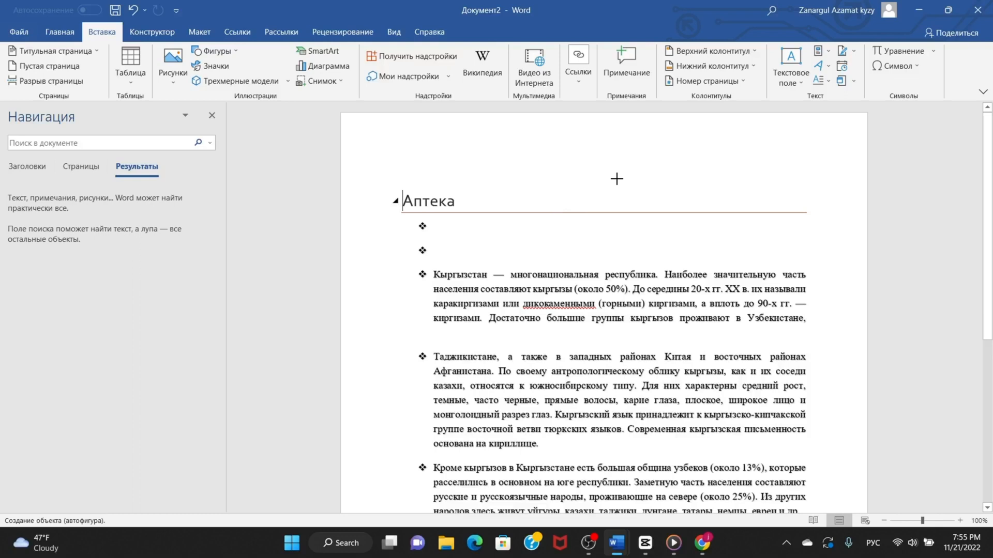
drag(620, 175, 474, 202)
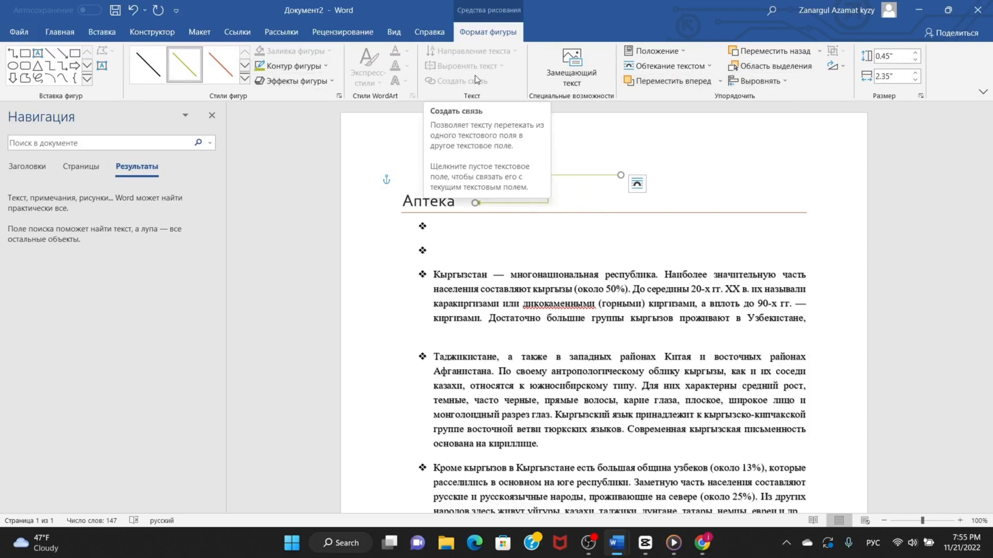
View the icon library and the available picture sources without inserting anything.
click(102, 32)
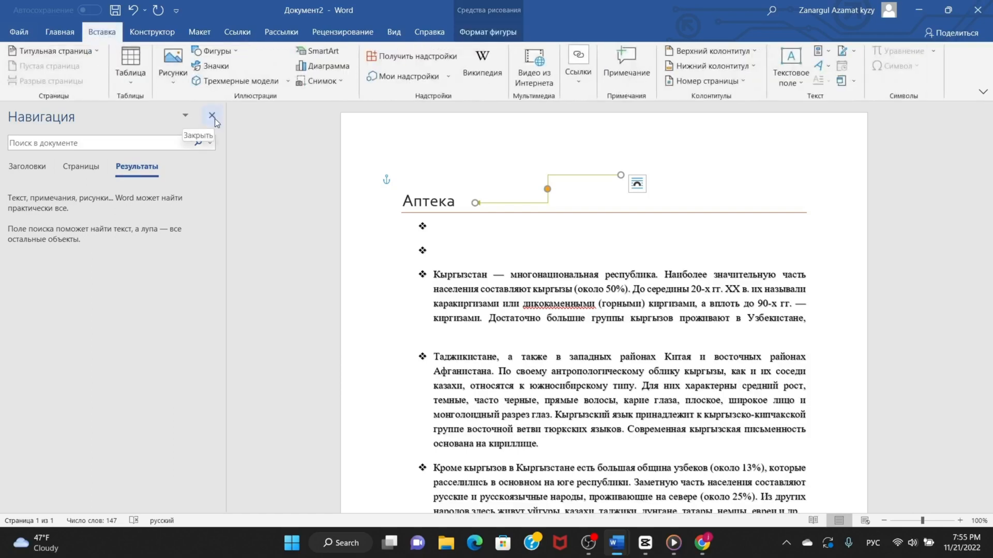
click(215, 68)
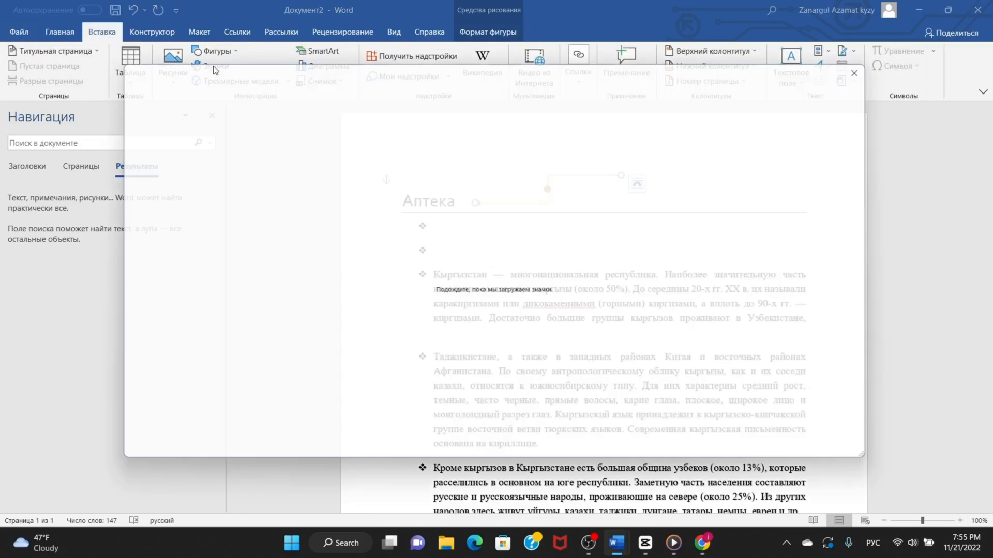
click(878, 62)
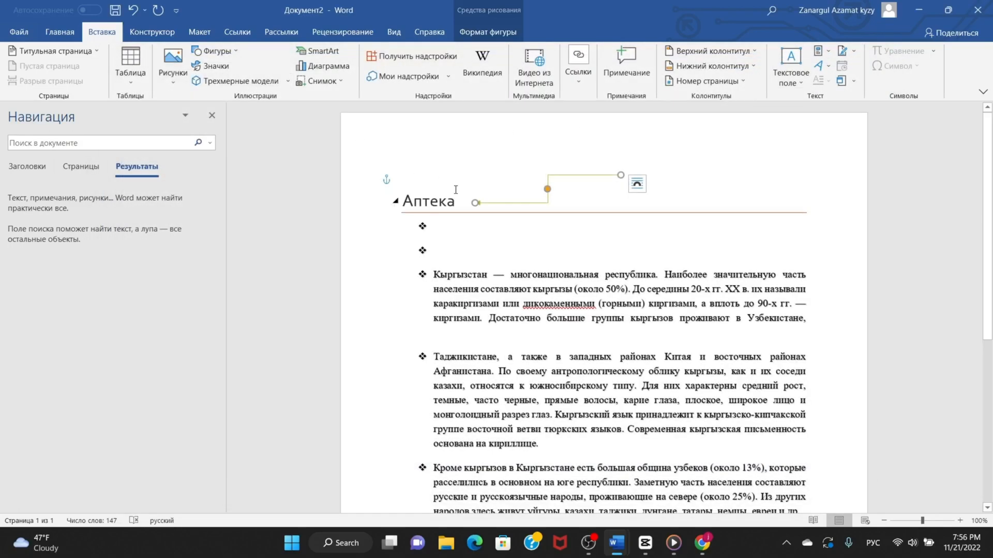
click(176, 70)
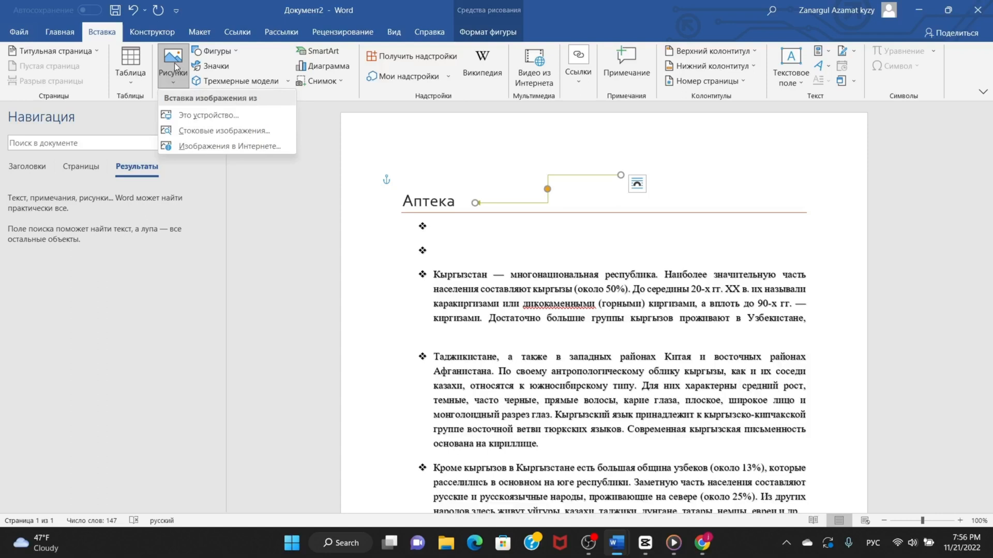
click(324, 158)
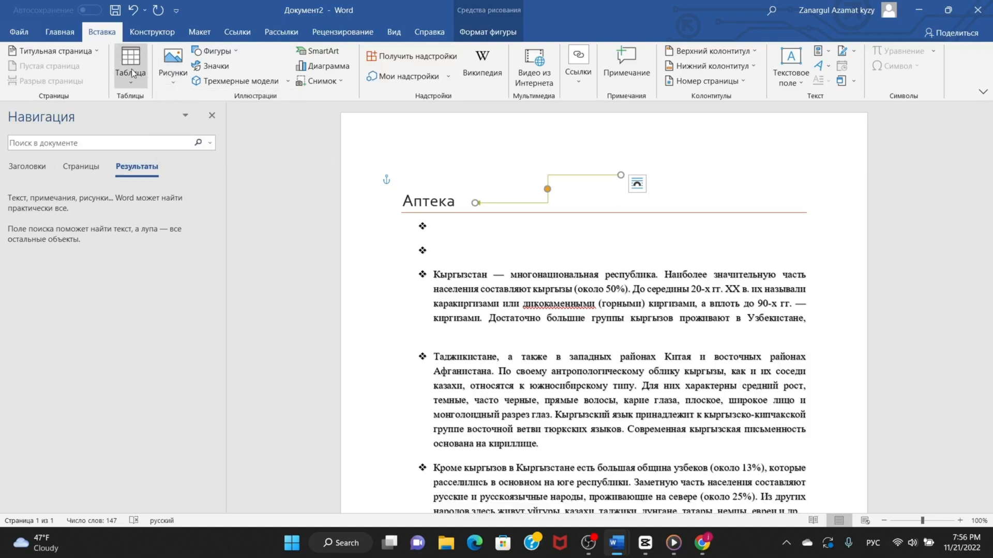
Insert the Austin cover page and move its document title placeholder out of the white box onto the green background.
click(76, 51)
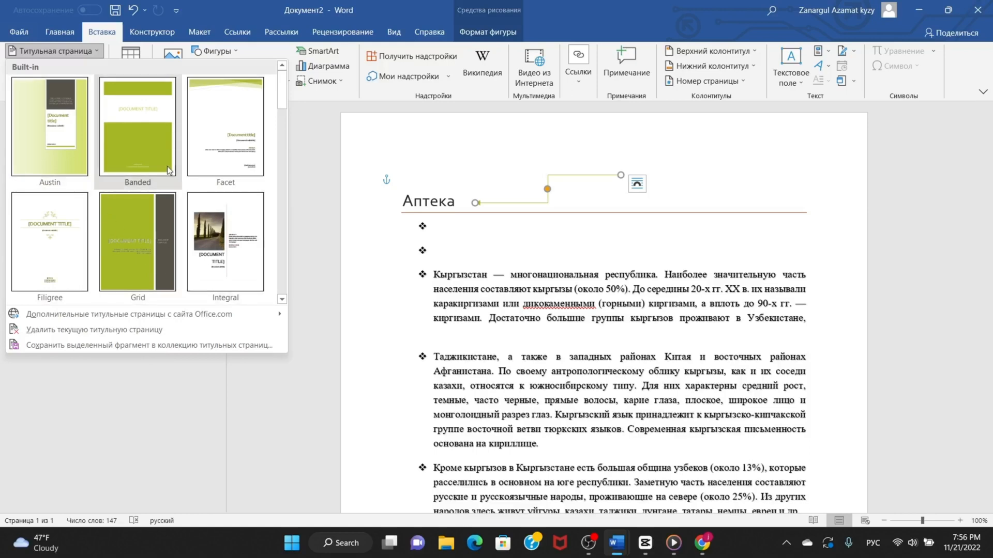
click(67, 146)
scroll(646, 300, down, 4)
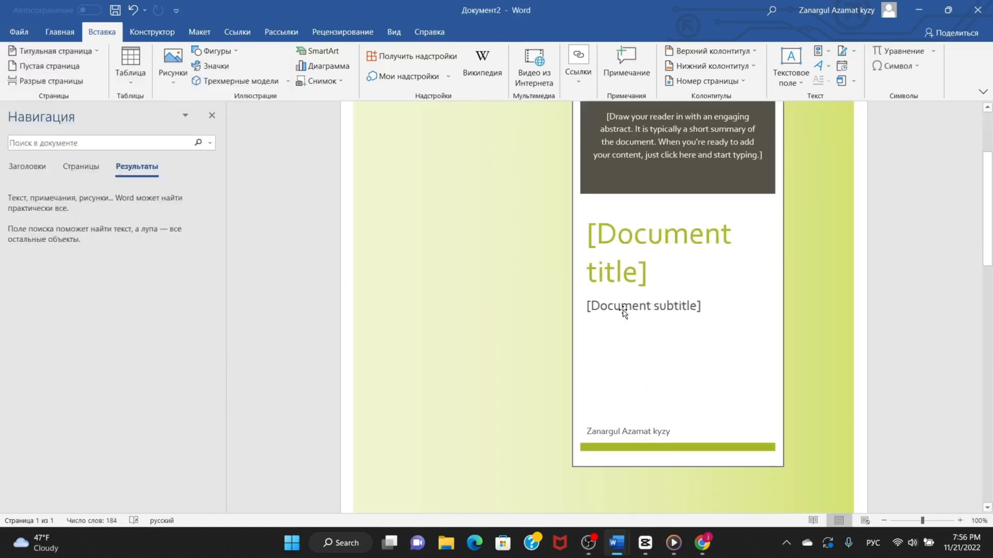
click(663, 225)
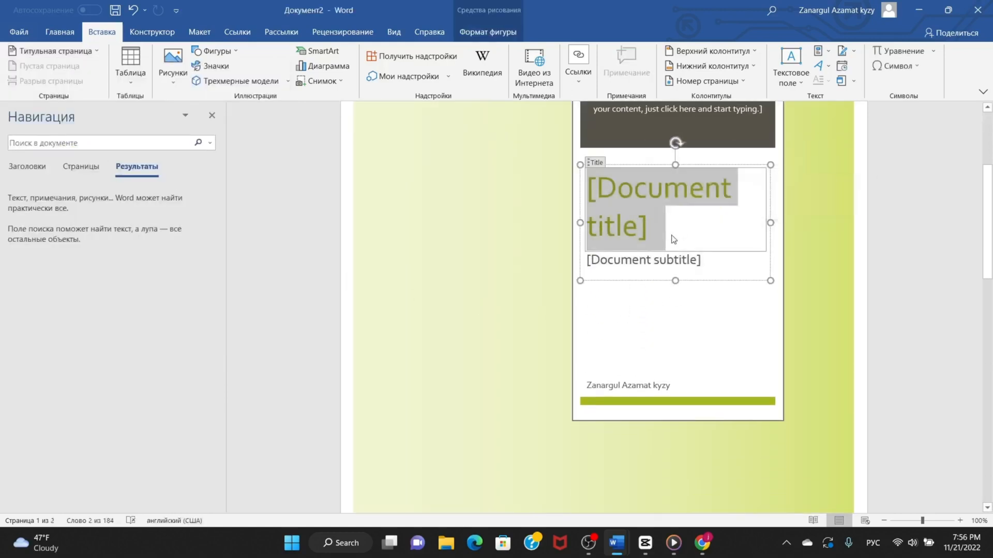
drag(610, 182, 598, 169)
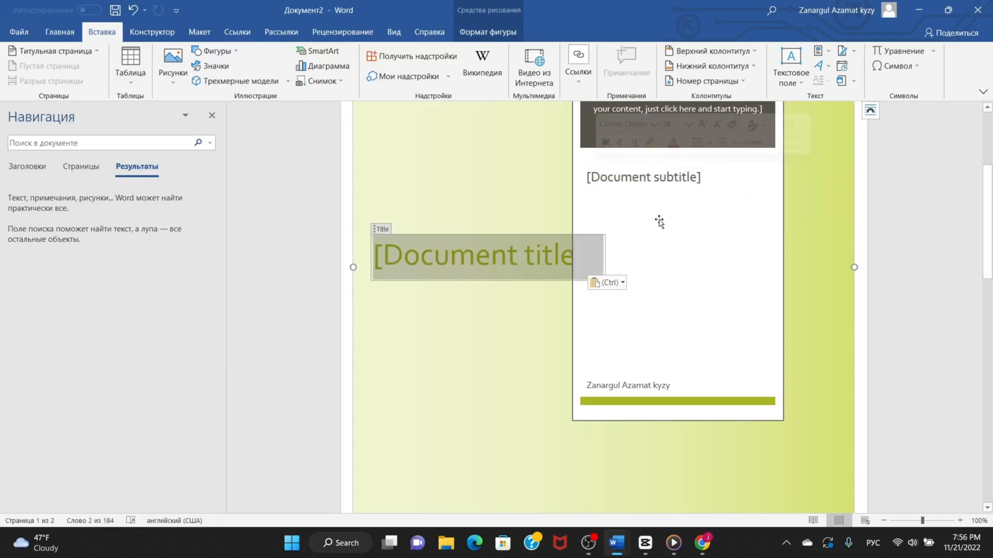
Undo the move of the cover page's title placeholder and replace its text with «аптека».
key(ctrl+z)
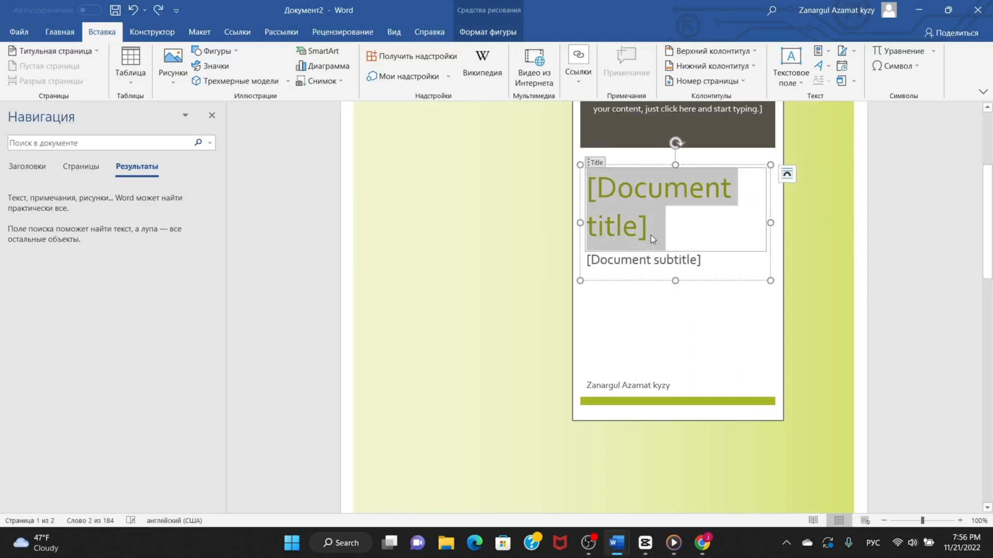
text(ап)
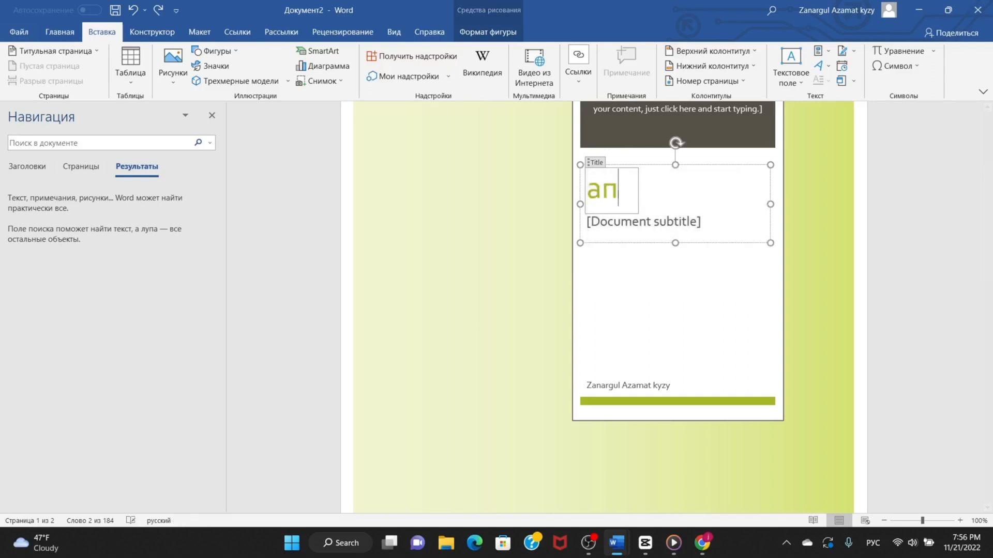
text(тека)
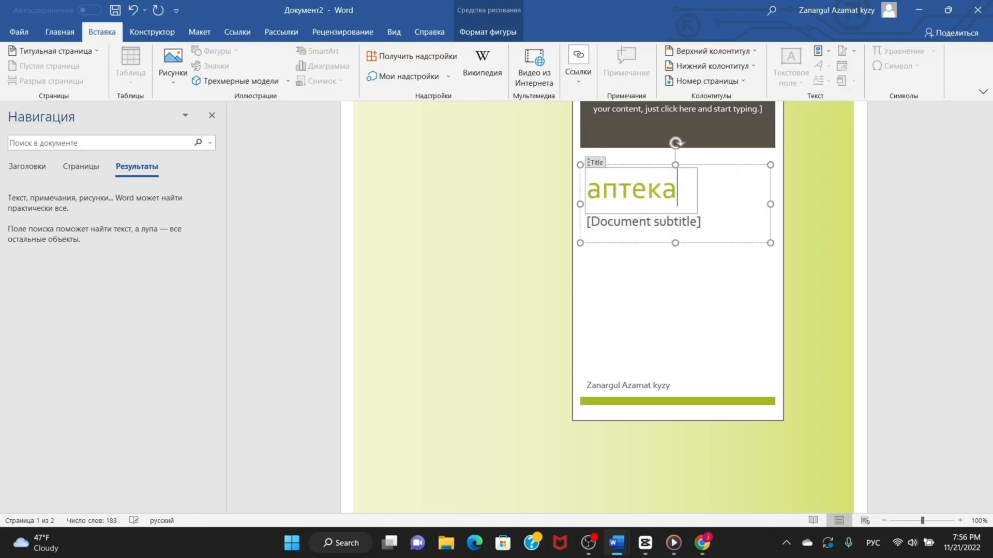
click(556, 274)
click(656, 233)
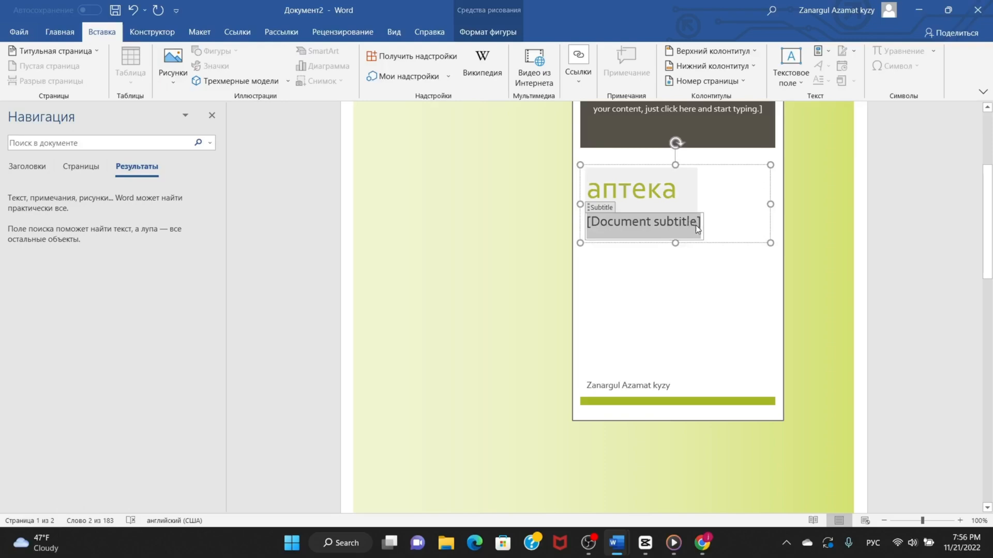
click(527, 292)
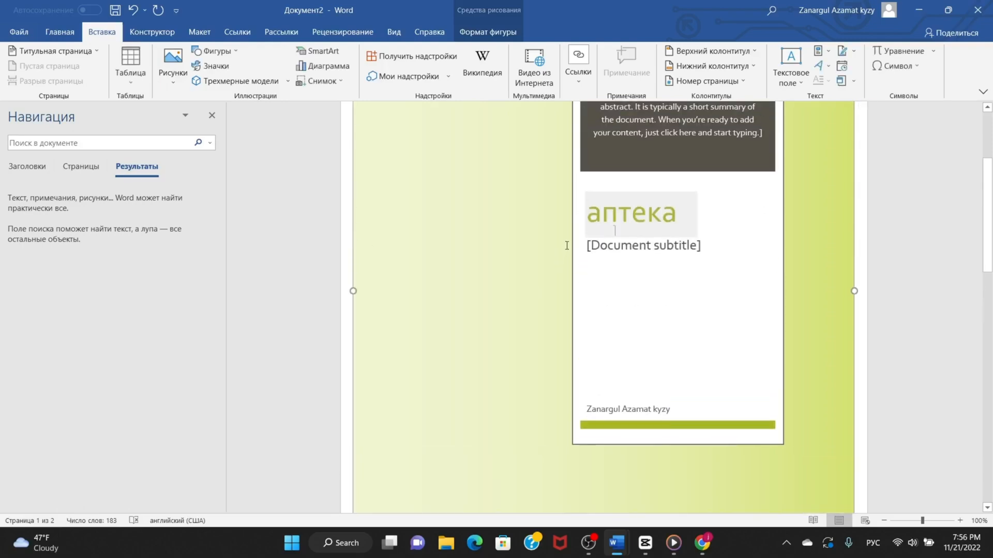
Insert a table with 10 columns and 5 rows on the cover page.
scroll(567, 246, up, 3)
scroll(548, 244, down, 12)
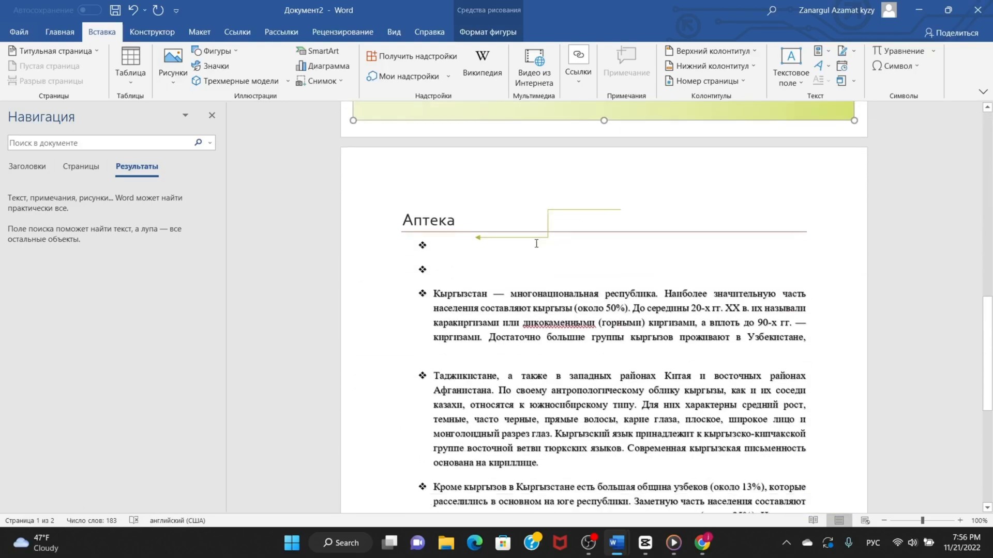
scroll(536, 243, down, 2)
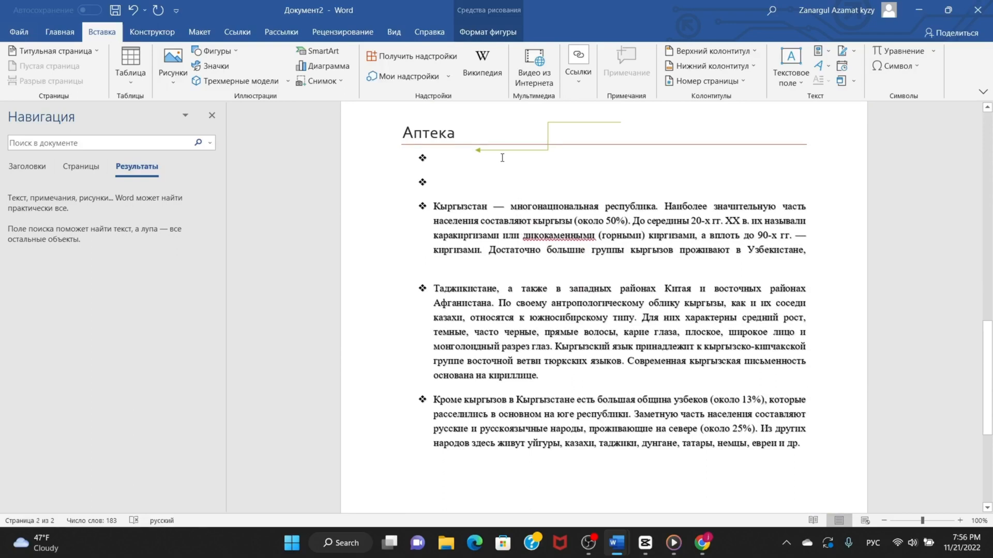
click(130, 83)
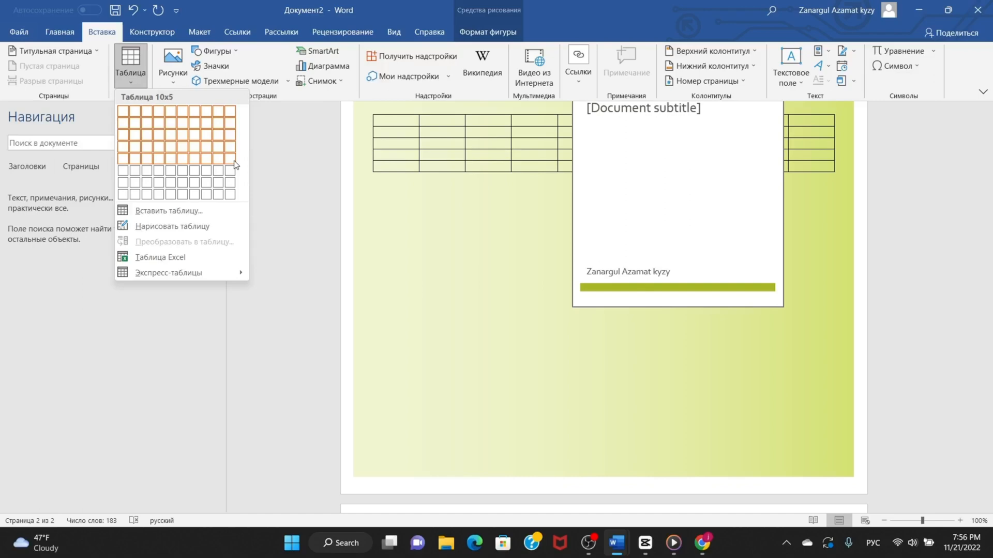
click(233, 162)
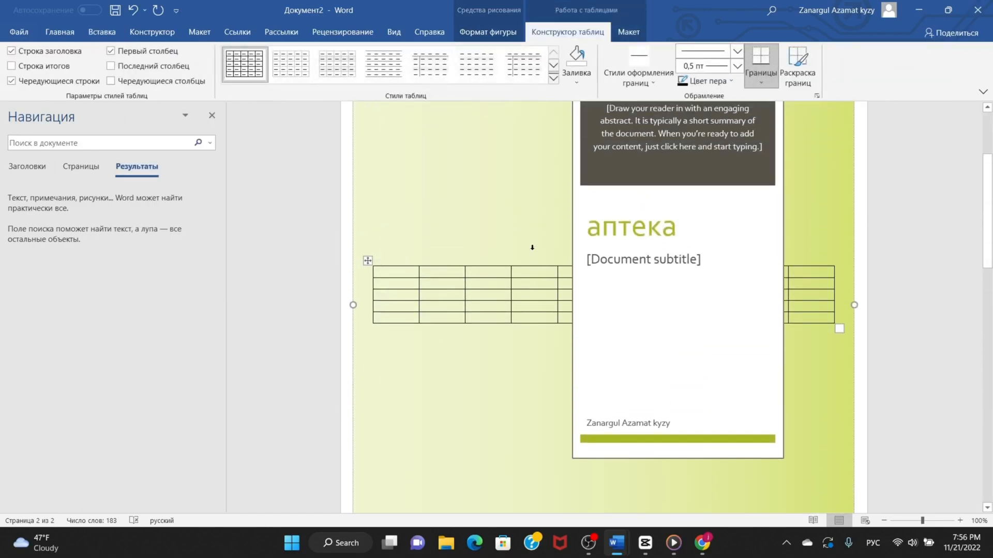
Fill three cells of the cover page table with the sample texts «ывапро», «ывапролд» and «ывапролдж».
text(ывапро)
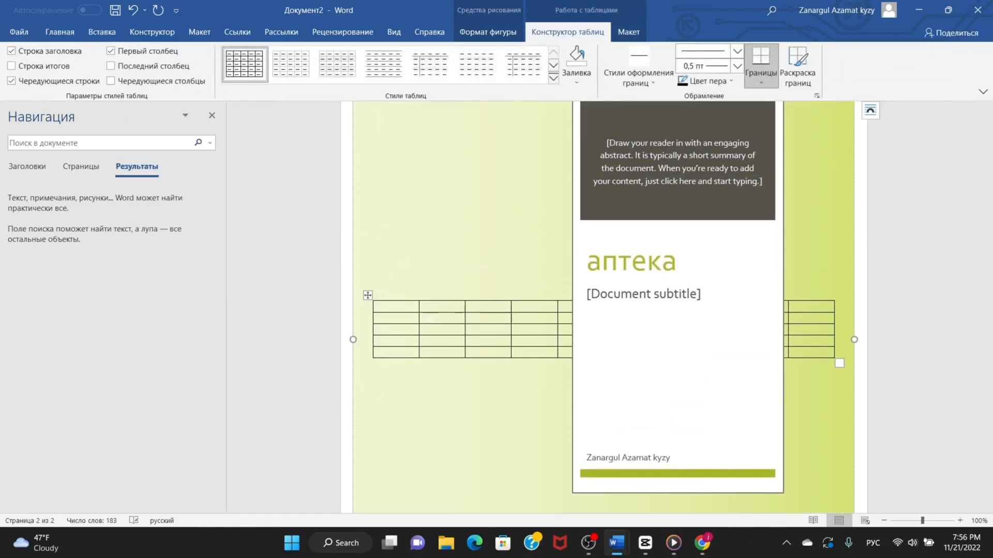
click(481, 319)
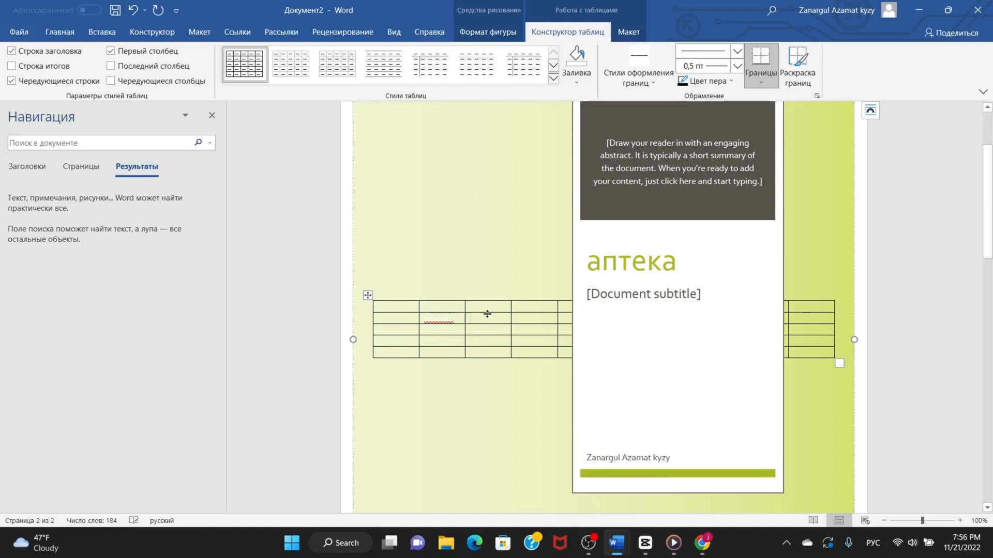
text(ывапролд)
click(485, 331)
text(ывапролдж)
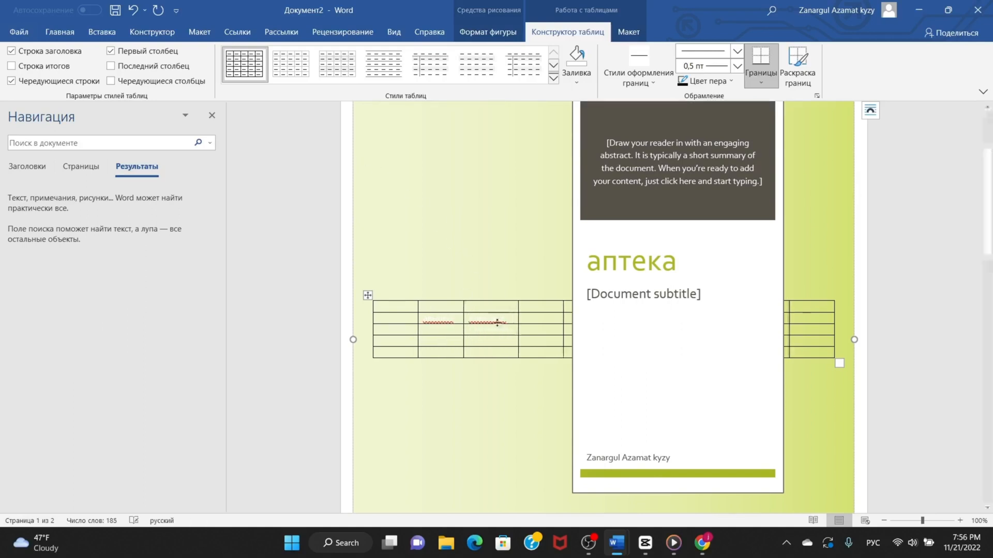
Start the Wikipedia add-in beside the document.
click(105, 35)
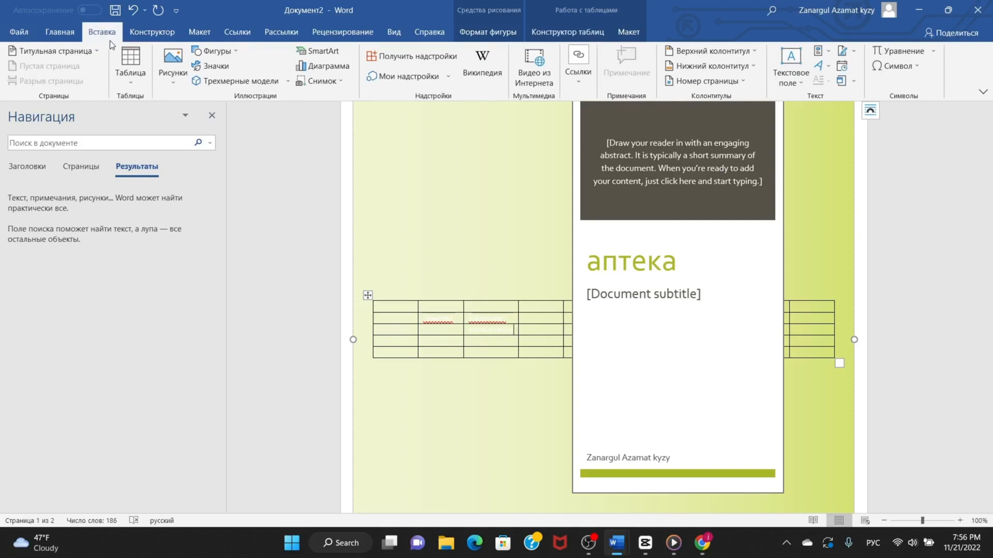
scroll(511, 268, down, 10)
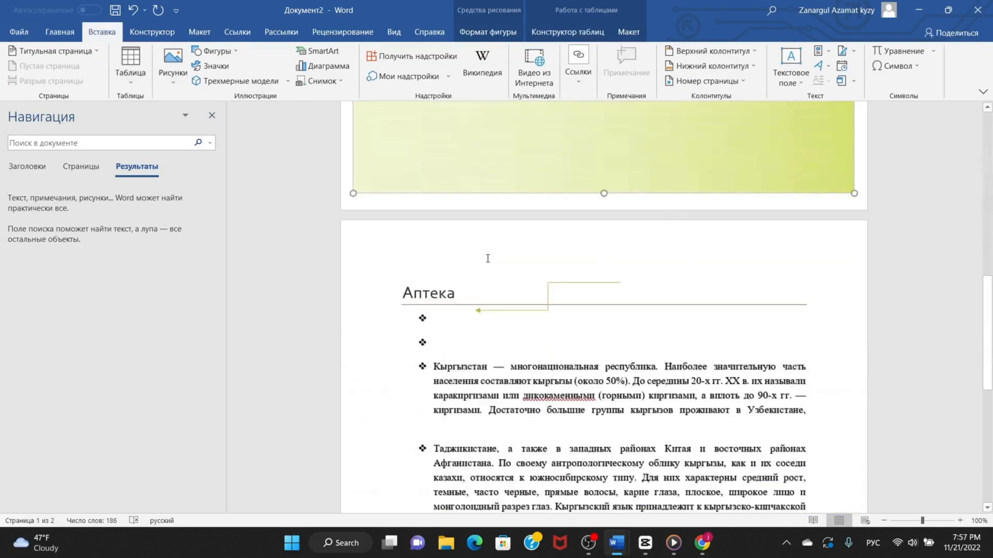
scroll(487, 258, down, 3)
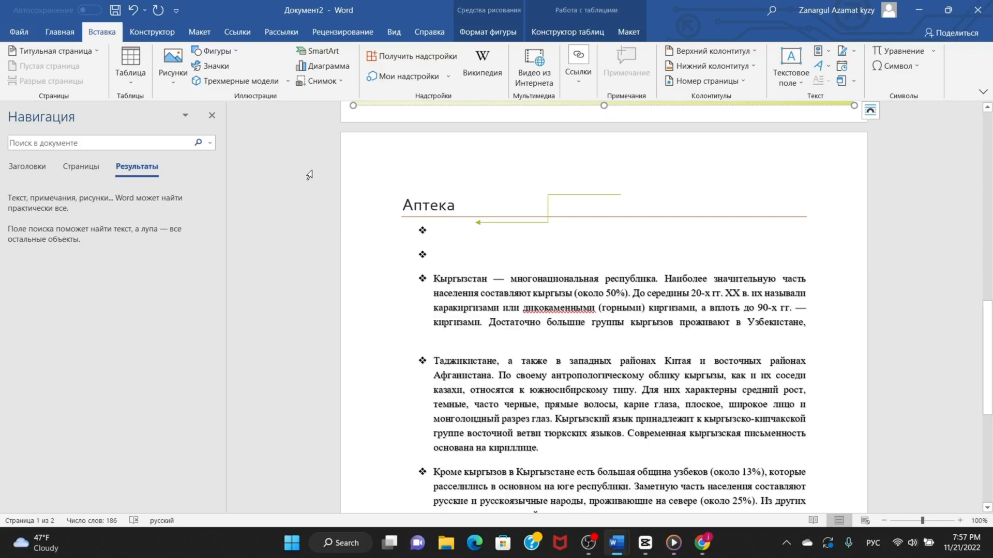
click(479, 80)
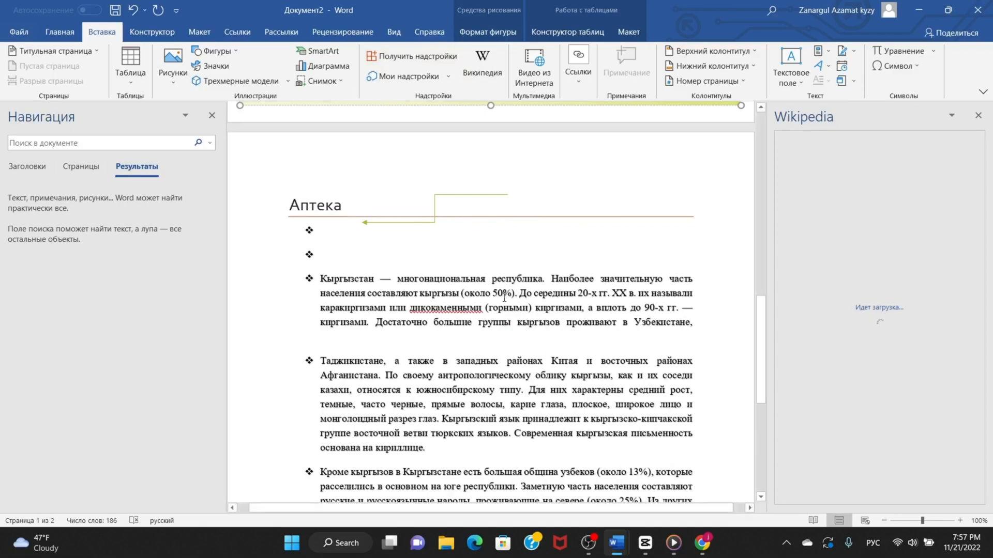
Look through the text box options, the WordArt styles and the available symbols without inserting any.
click(799, 85)
click(800, 87)
click(826, 65)
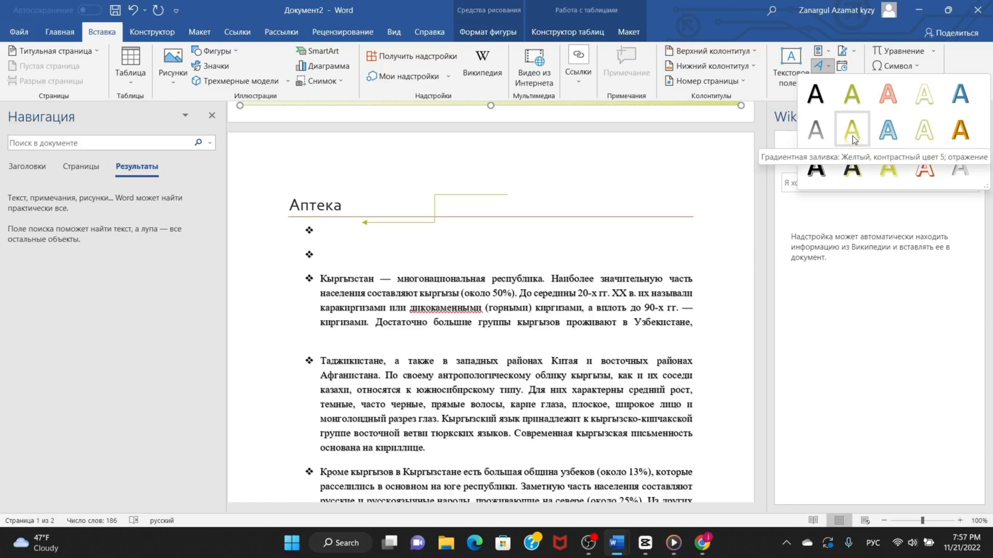
click(918, 66)
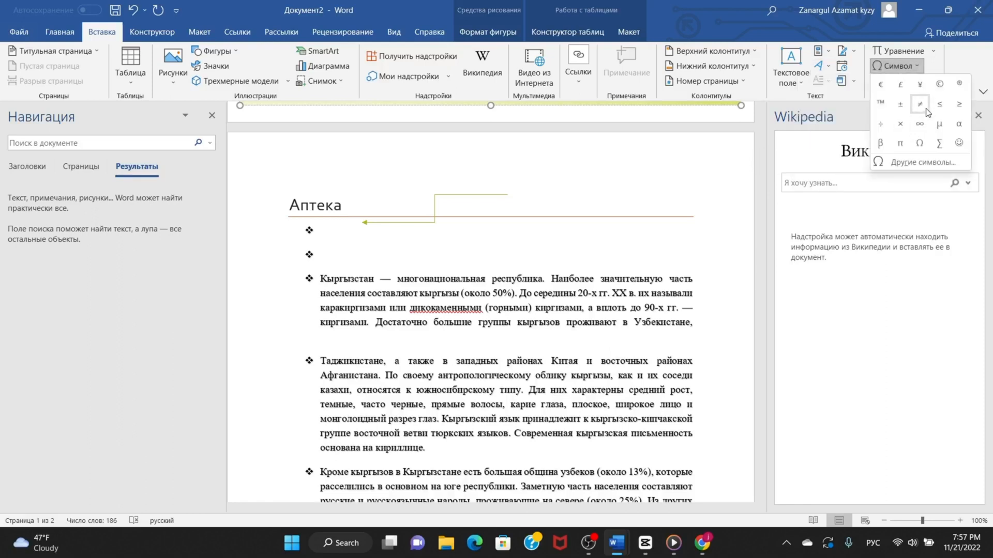
Insert the built-in Binomial Theorem equation into the current table cell and select its right part.
click(932, 51)
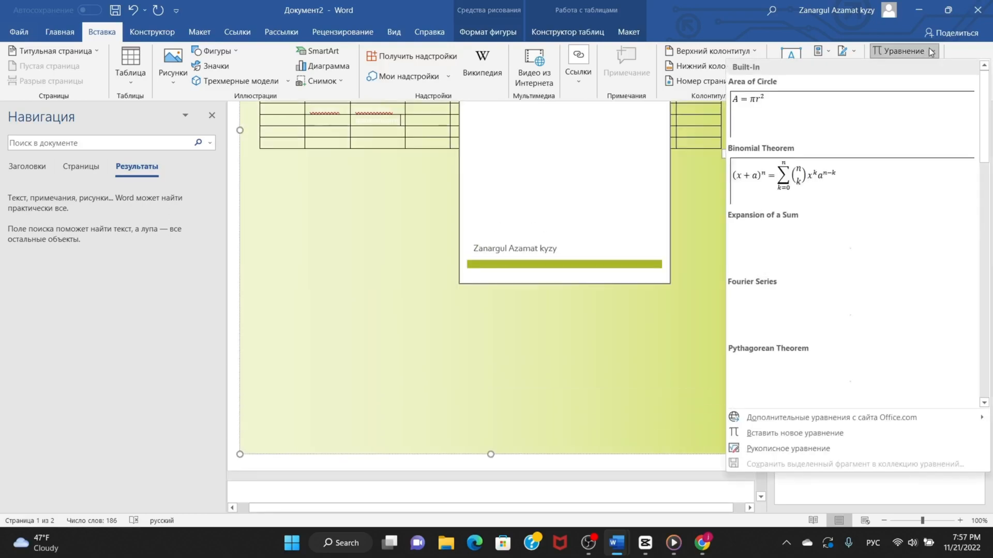
click(829, 176)
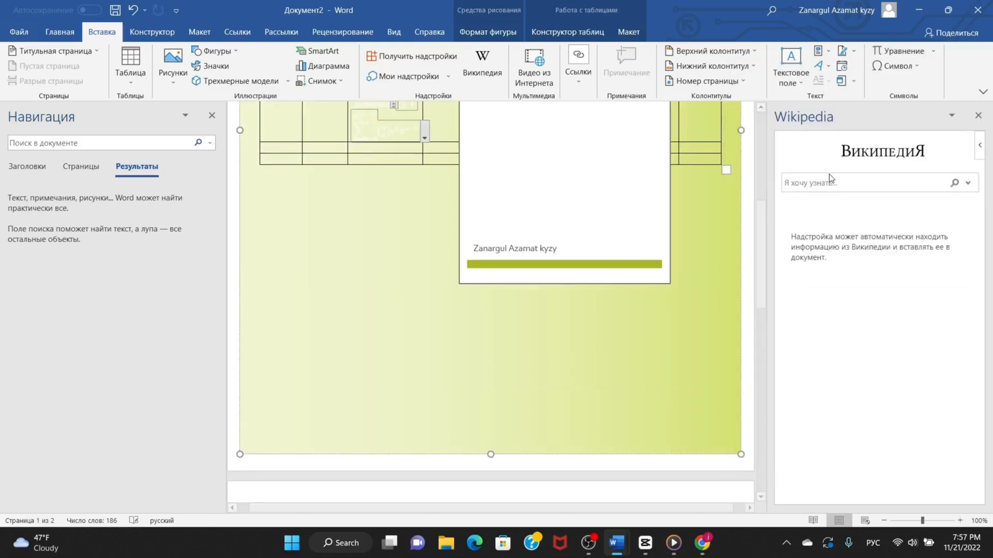
scroll(538, 253, up, 3)
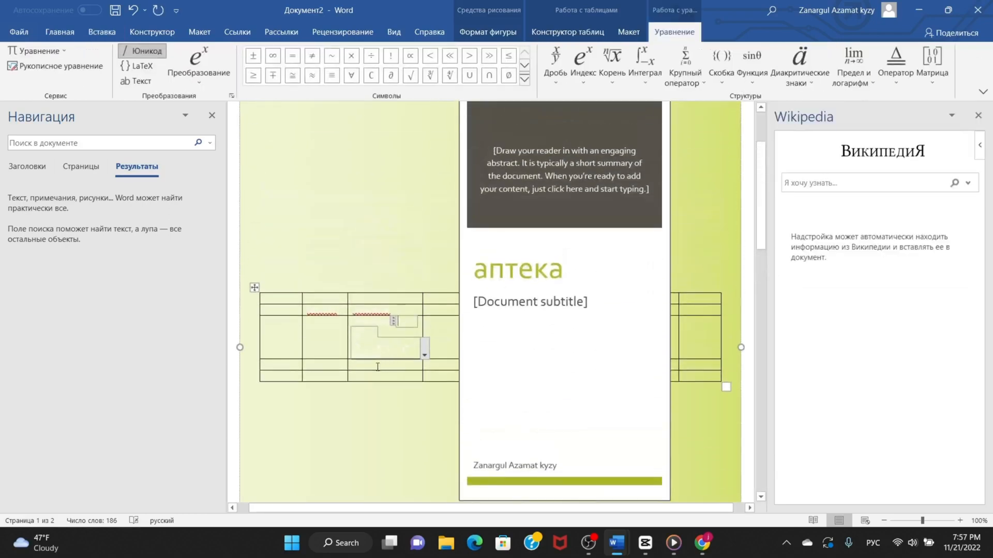
drag(378, 347, 412, 353)
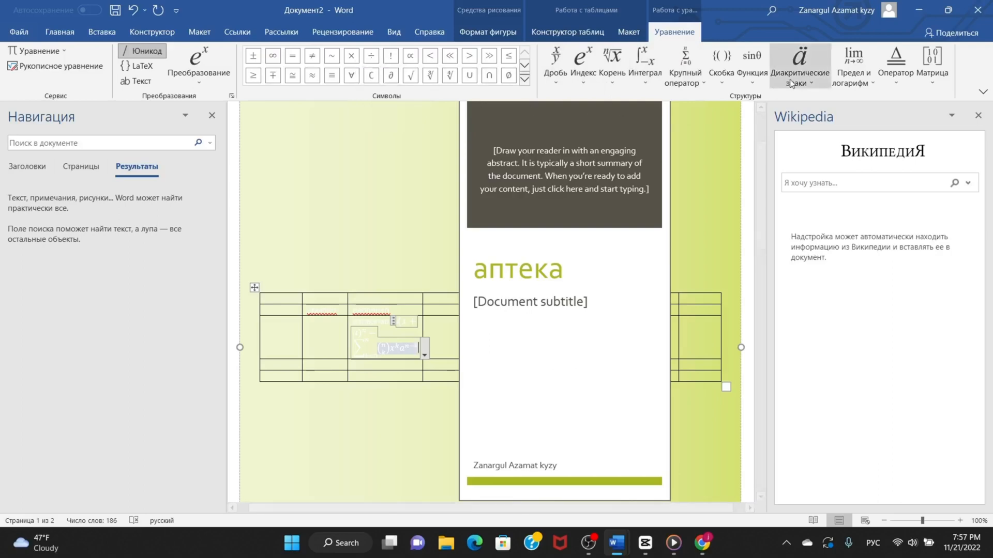
Try several document style sets and apply the one that shows the title «Аптека» as a small, non-bold green heading without an underline.
click(78, 33)
scroll(424, 213, down, 1)
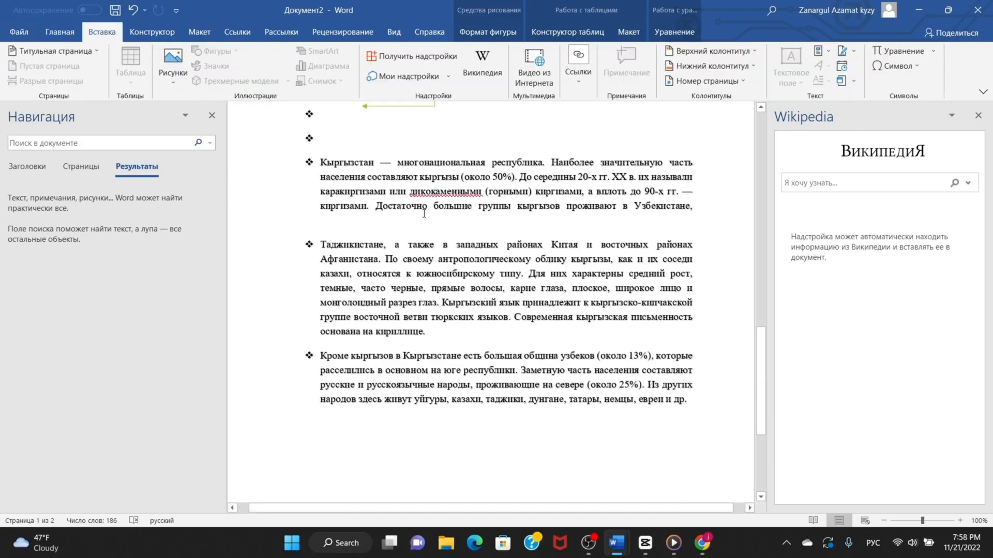
scroll(450, 221, up, 3)
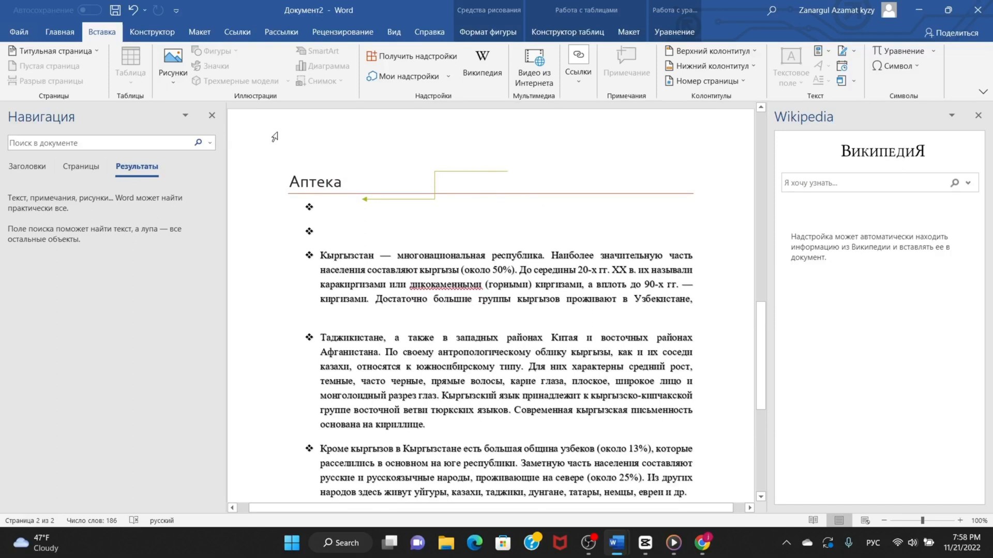
click(148, 34)
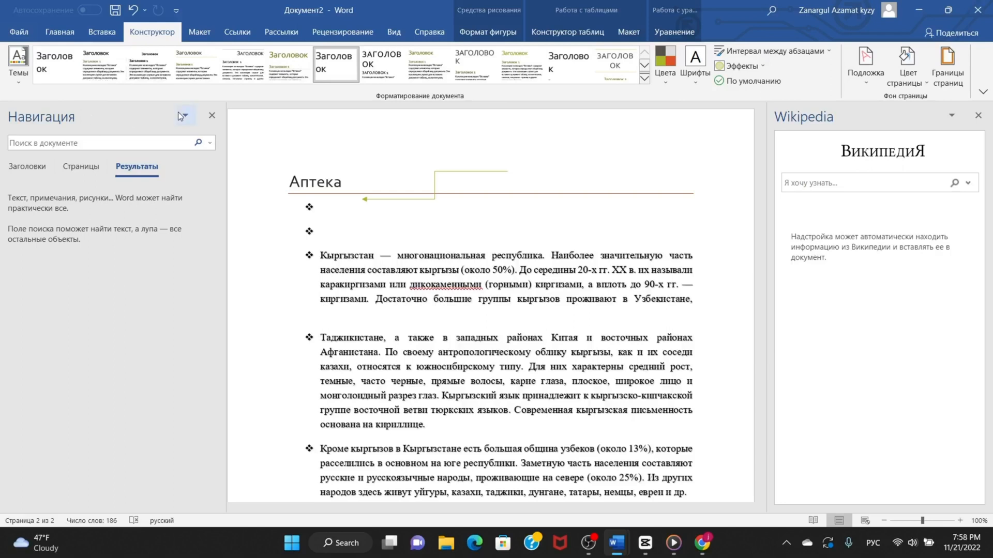
click(156, 66)
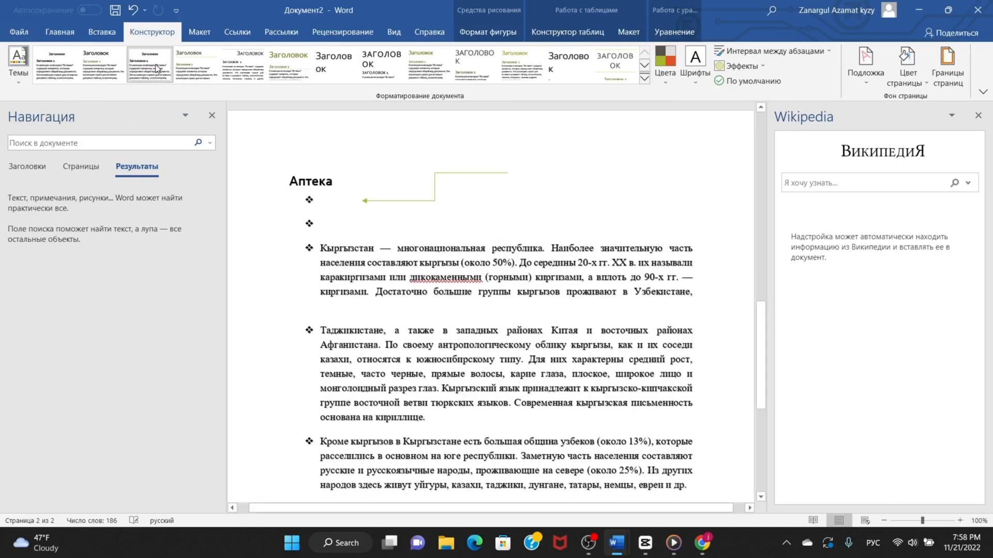
click(196, 68)
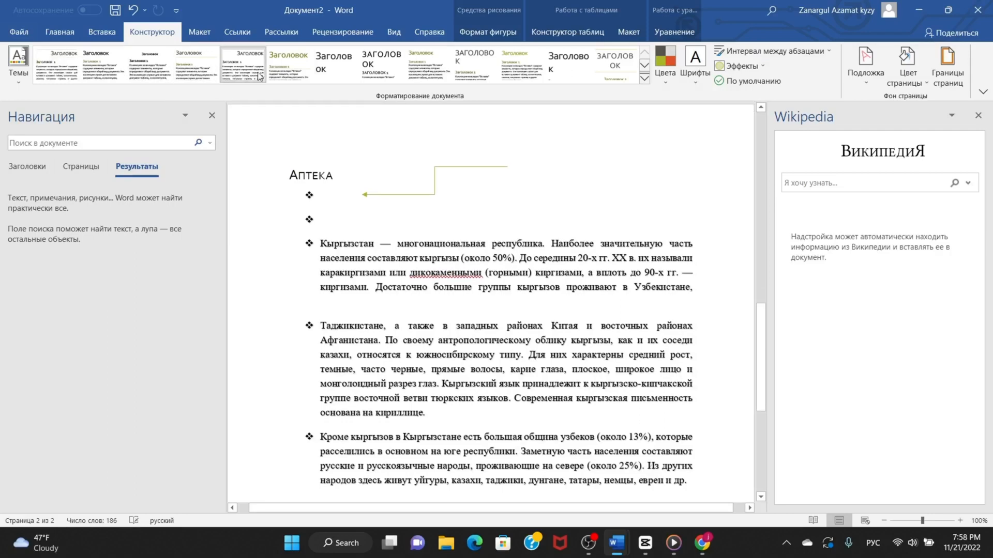
click(333, 65)
click(382, 66)
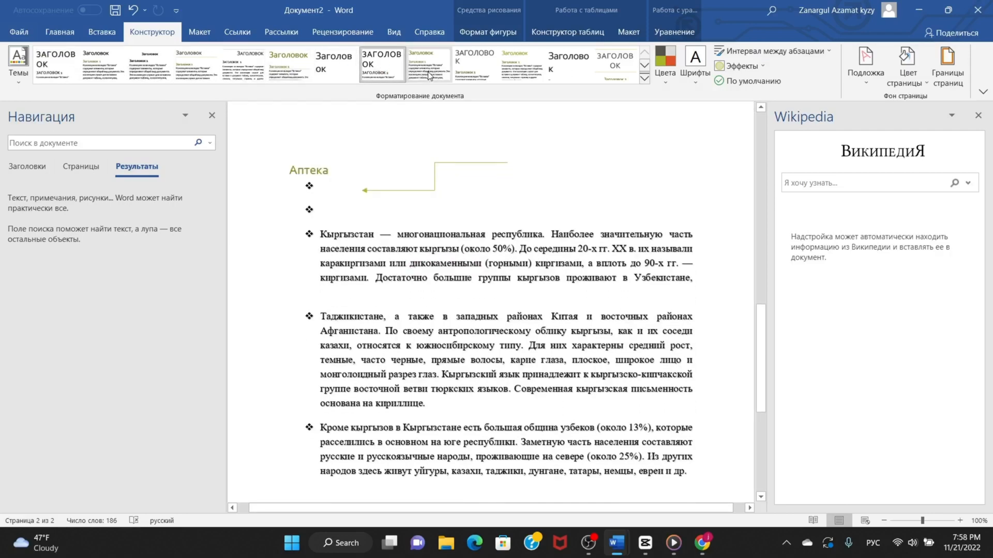
click(428, 76)
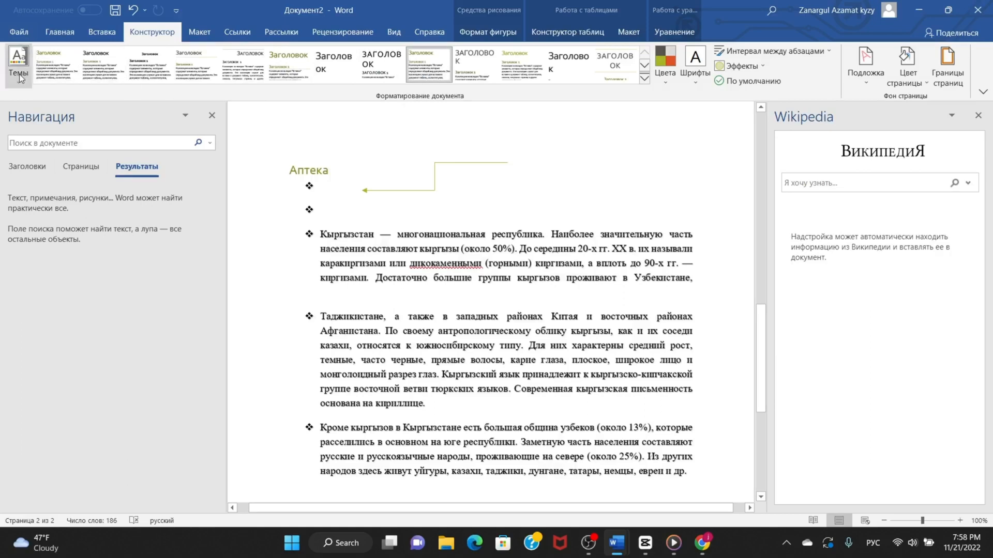
Apply the «Аспект» theme to the document and preview the theme colour sets without choosing one.
click(18, 65)
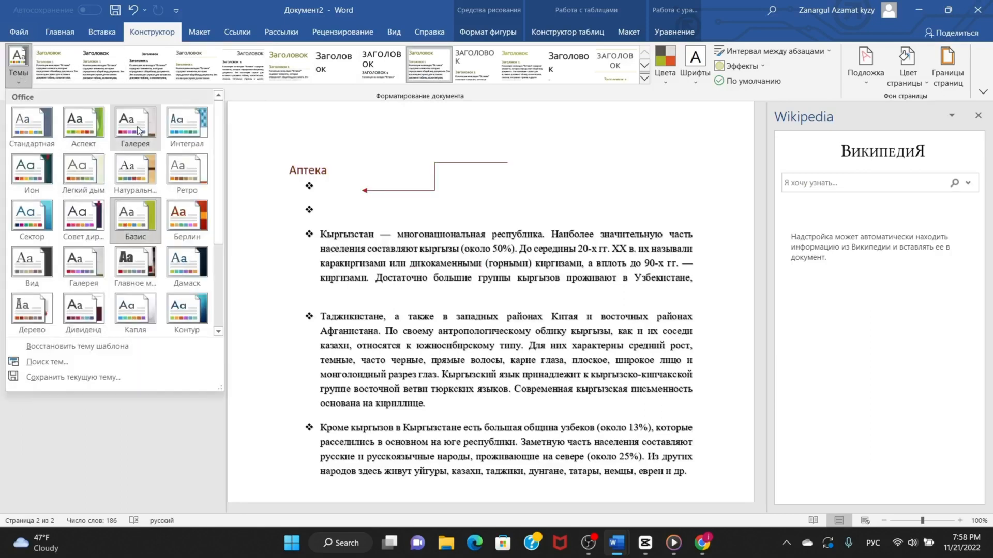
click(84, 134)
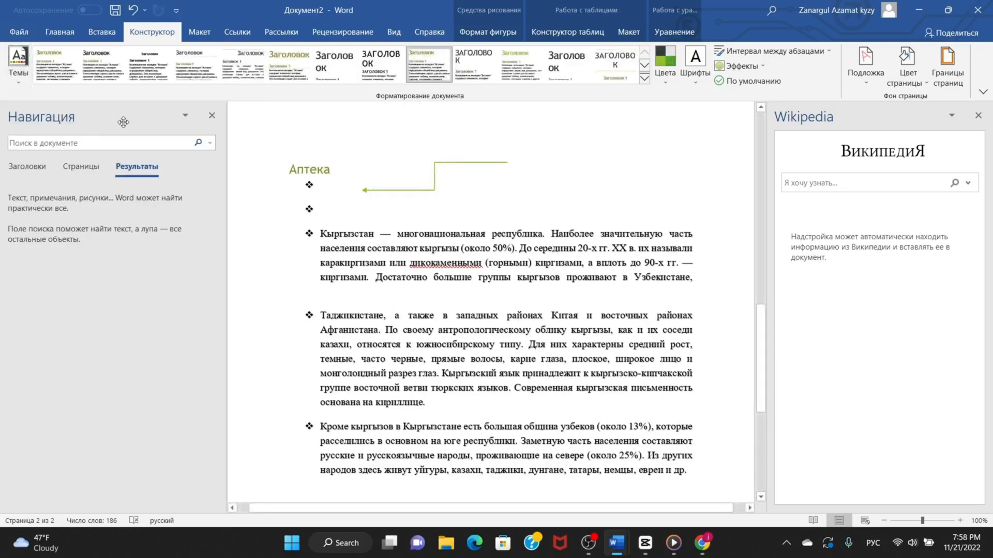
click(667, 80)
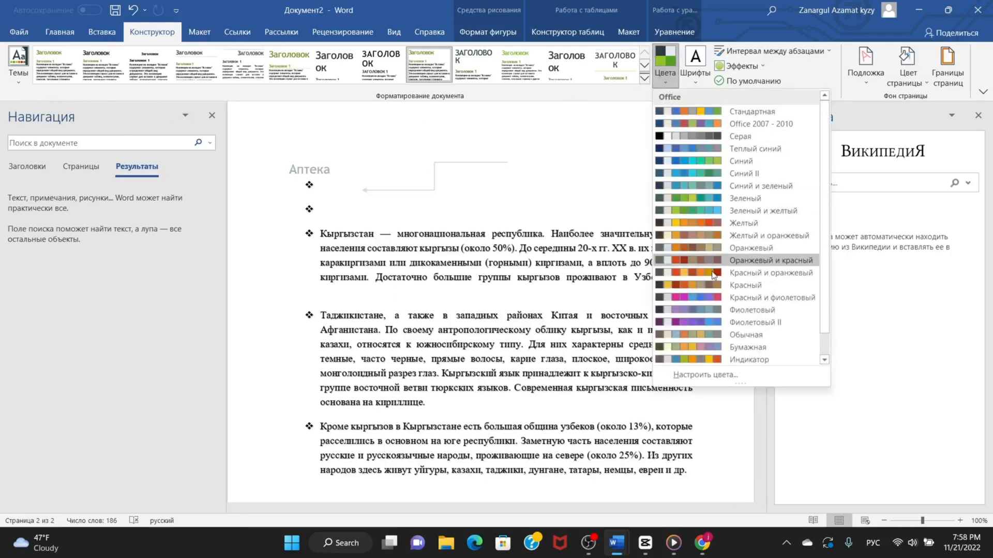
click(350, 147)
Look through the watermark gallery without choosing a watermark.
scroll(397, 199, up, 4)
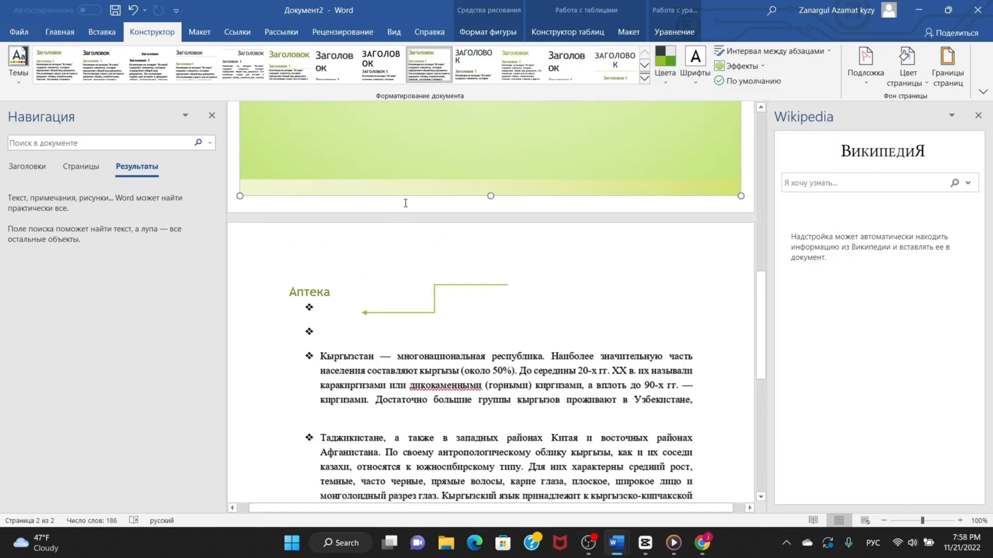
scroll(415, 206, down, 3)
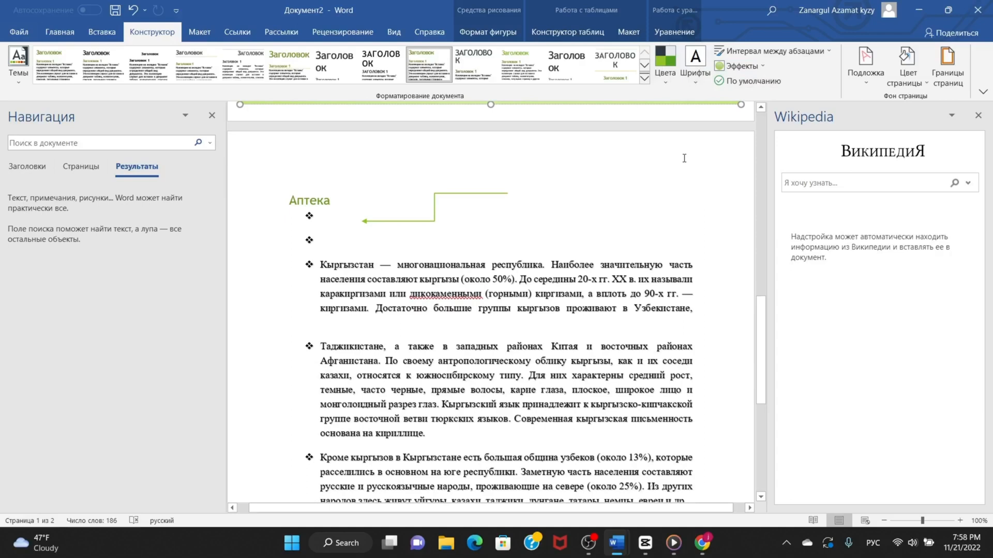
click(868, 80)
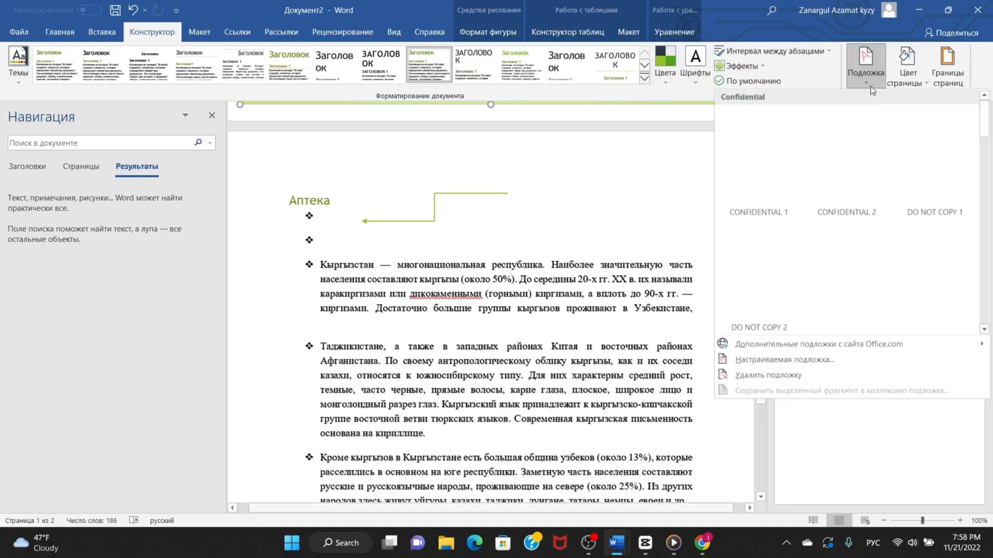
click(869, 84)
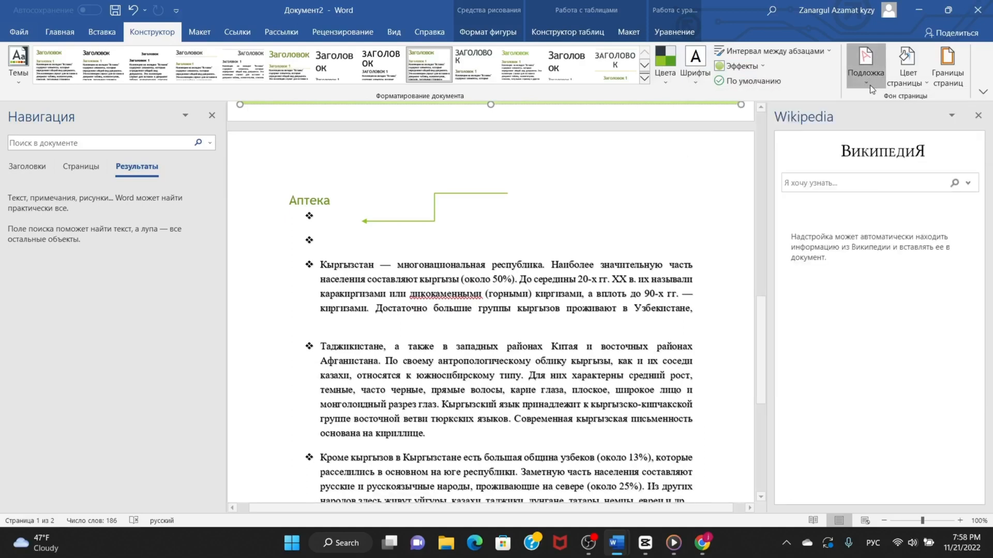
Add a box page border to the whole document using the 3 pt multi-line style with a grey centre.
click(949, 75)
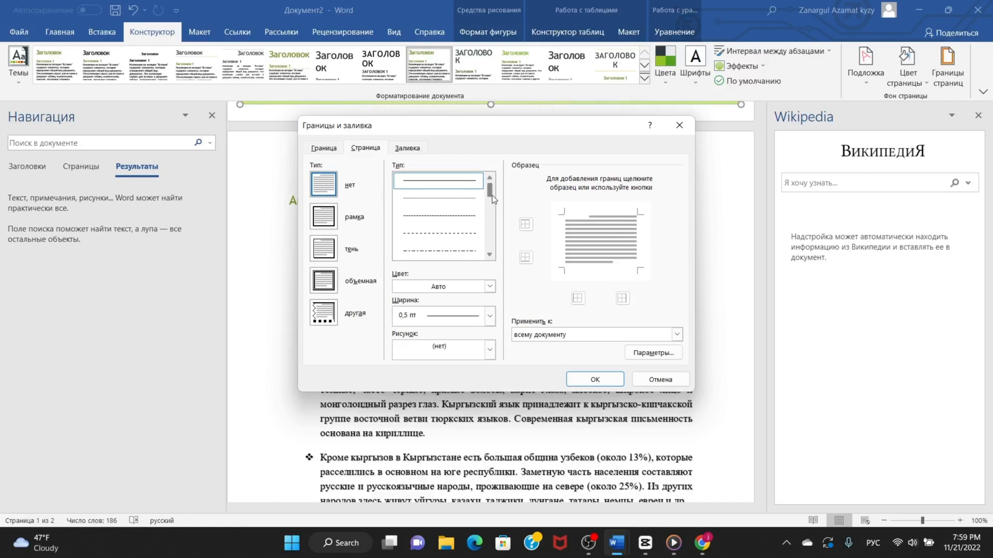
drag(492, 194, 490, 241)
click(433, 252)
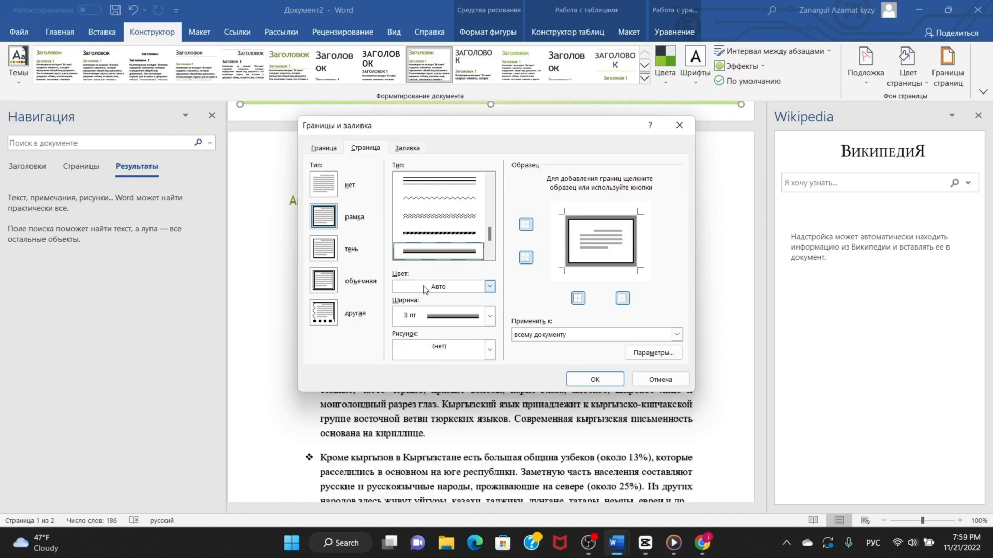
click(595, 380)
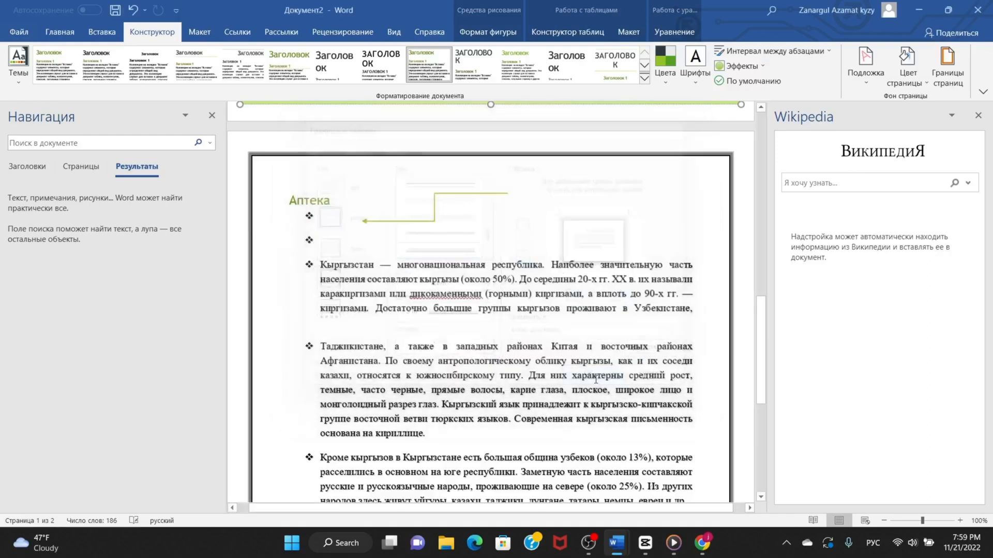
scroll(663, 330, down, 6)
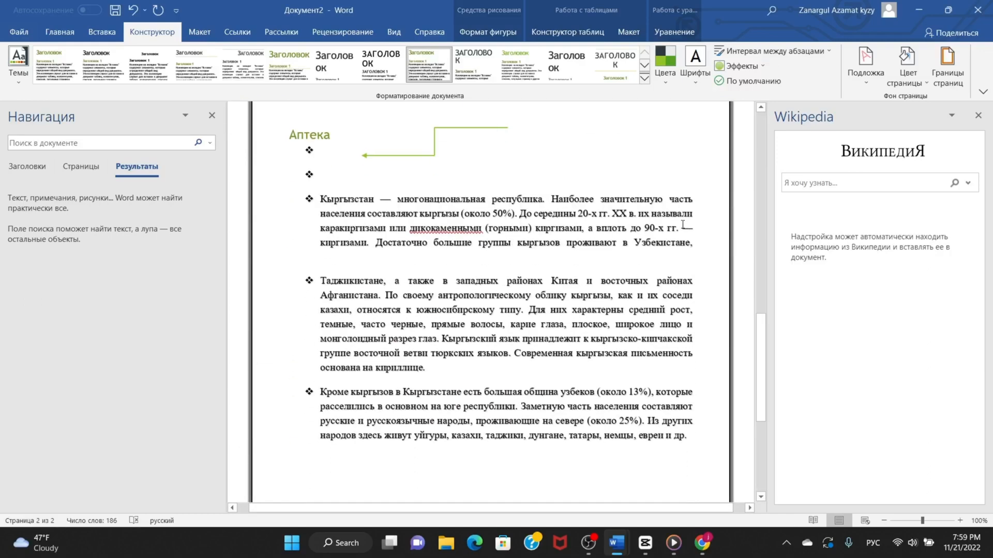
View the page colour palette without choosing a colour.
scroll(682, 225, up, 1)
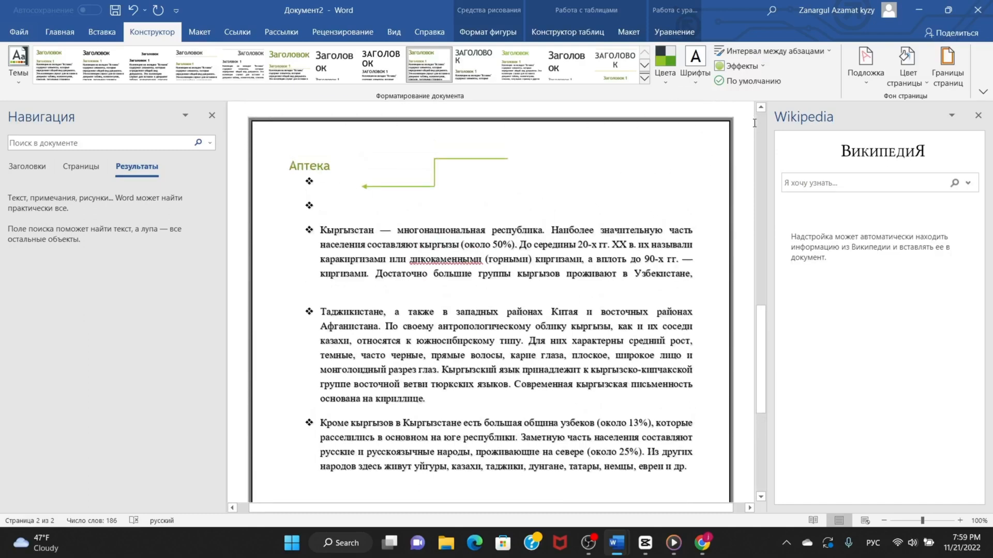
click(911, 74)
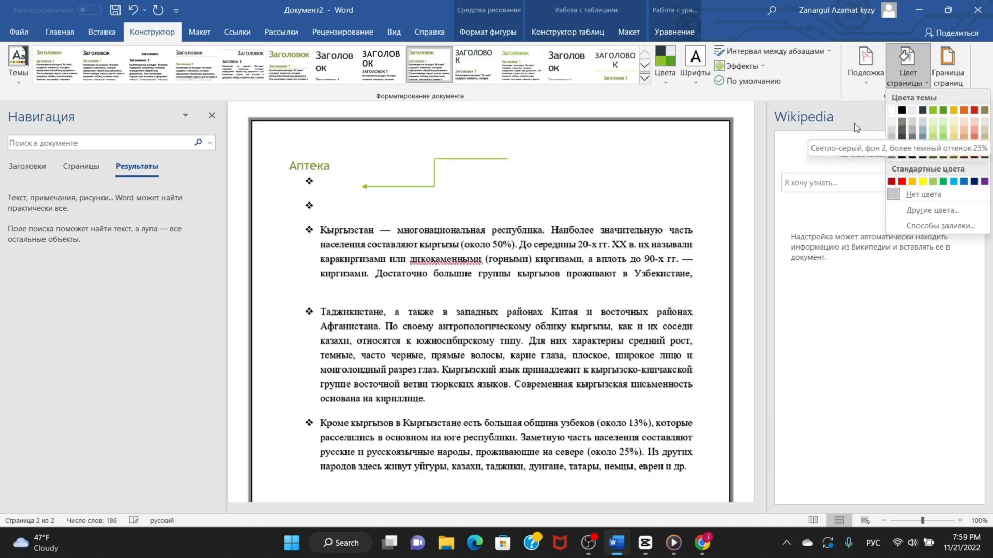
click(528, 154)
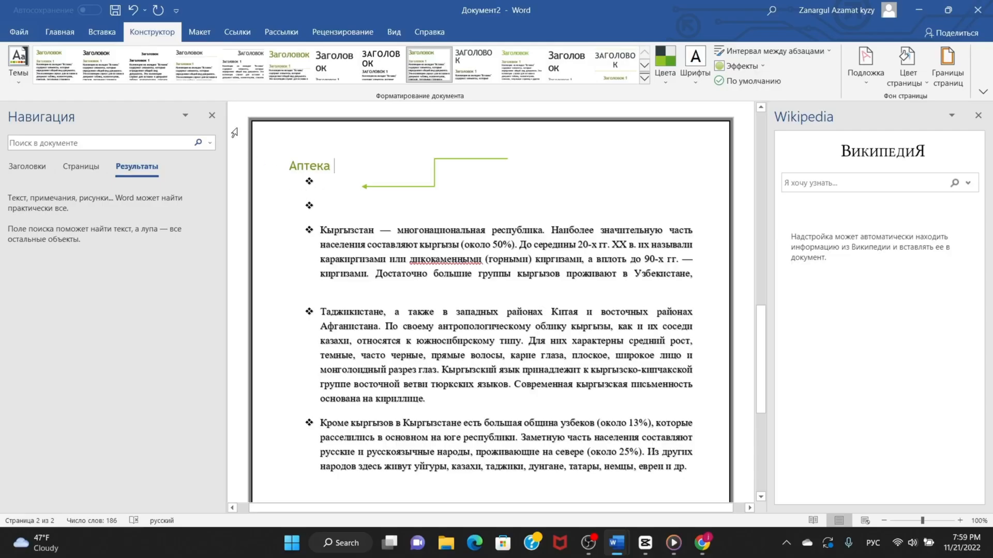
Look through the page margin, orientation, paper size and column options without changing any of them.
click(199, 32)
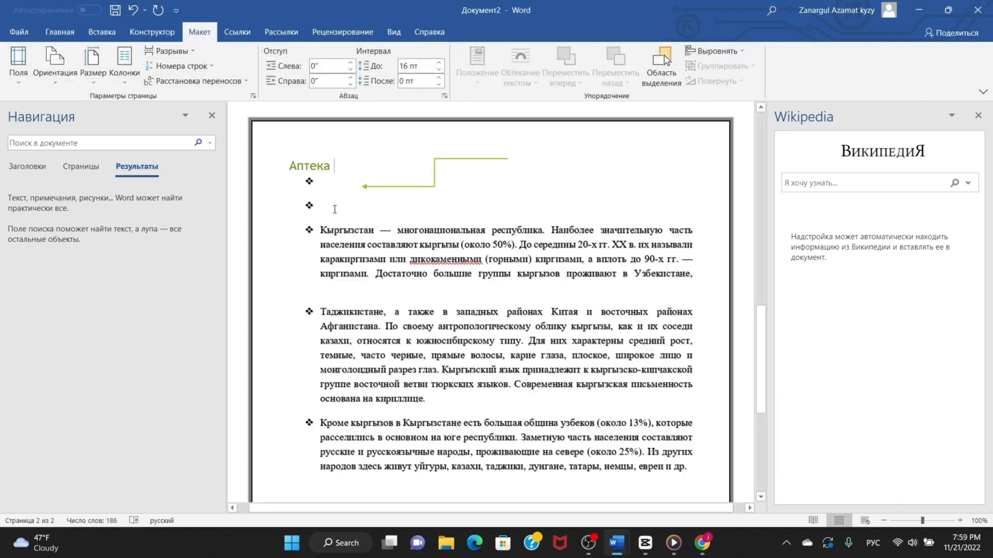
click(19, 83)
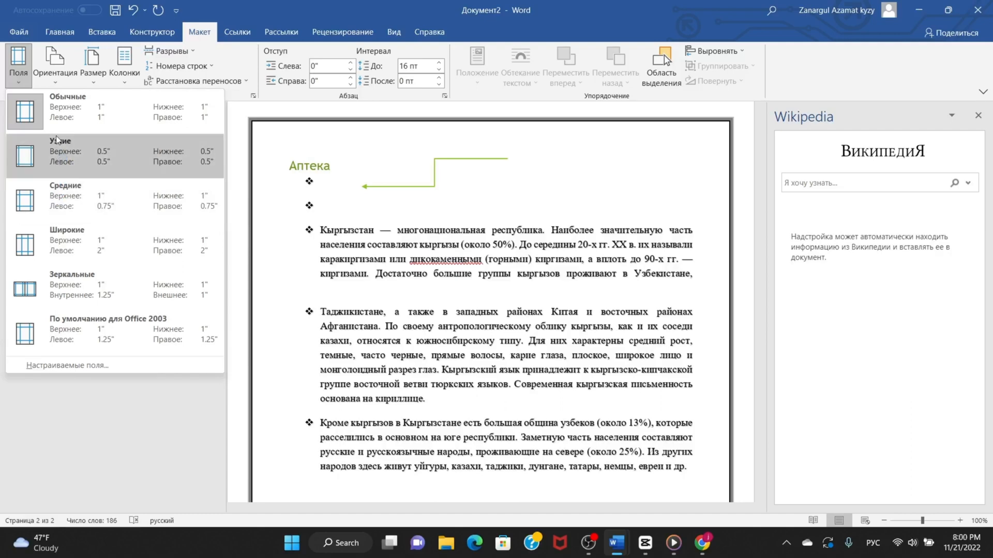
click(57, 81)
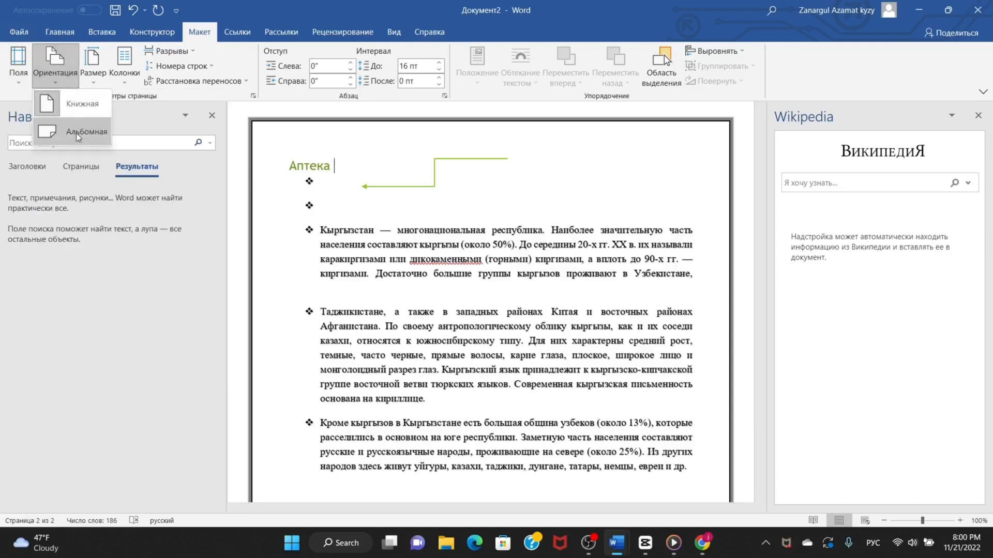
click(127, 123)
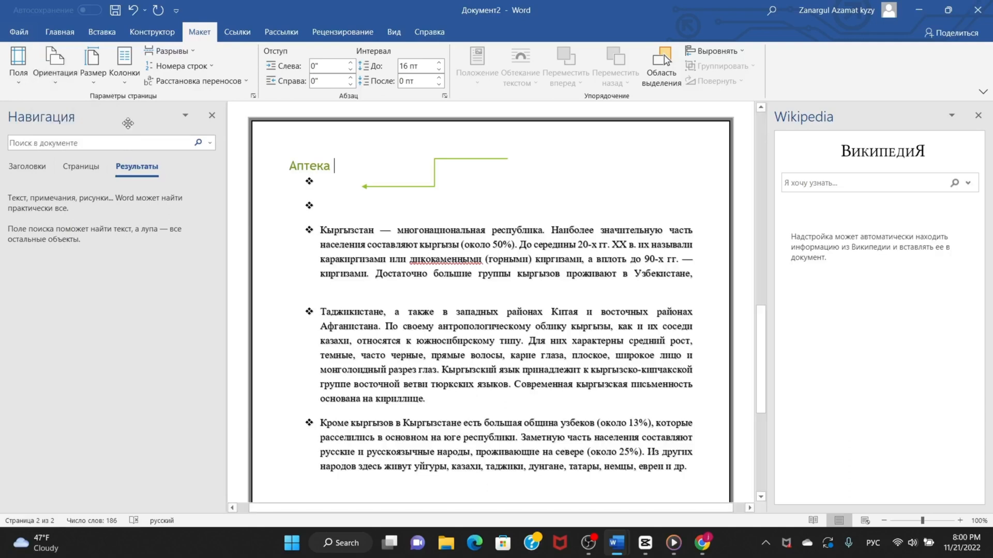
click(100, 87)
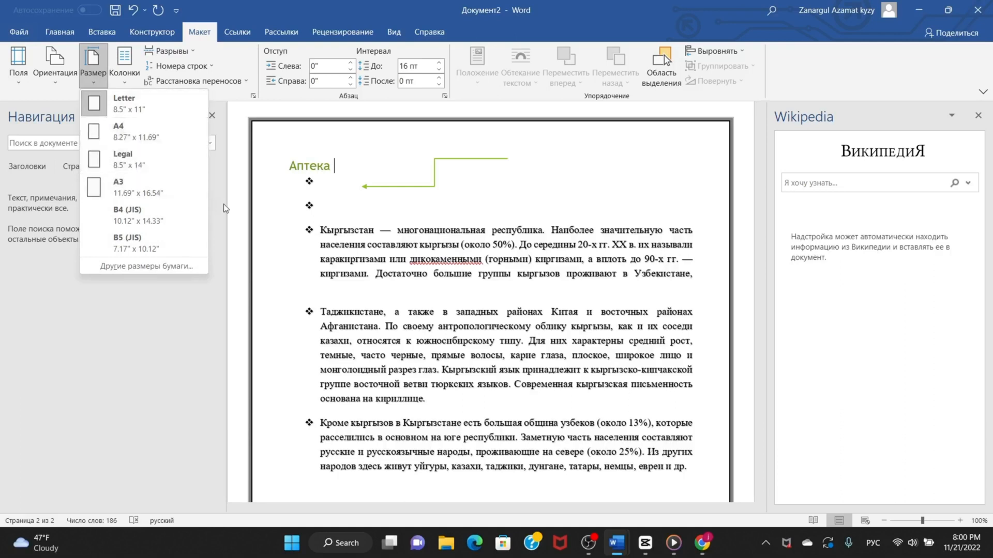
click(219, 175)
click(129, 85)
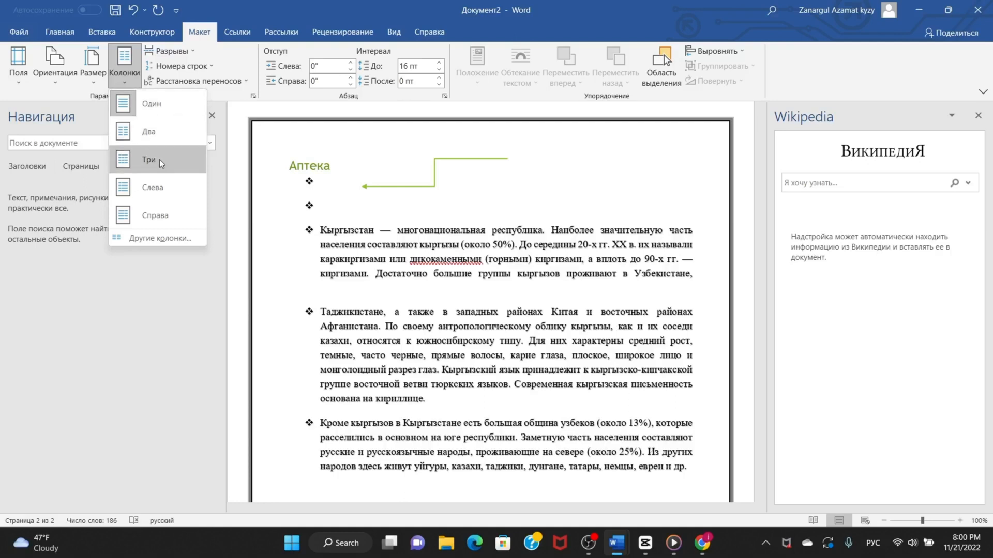
click(218, 180)
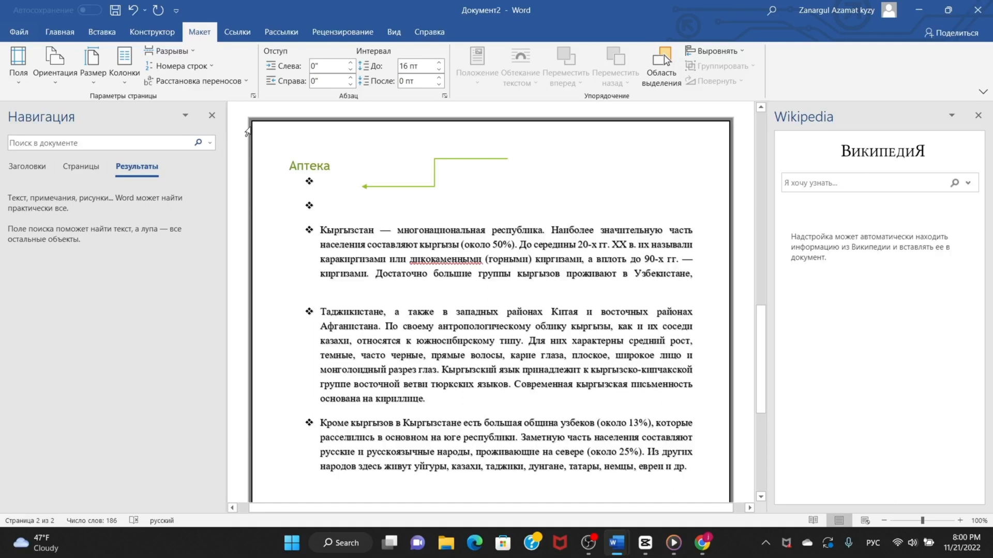
Enter 40 as the left indent of the title paragraph «Аптека».
scroll(247, 132, up, 3)
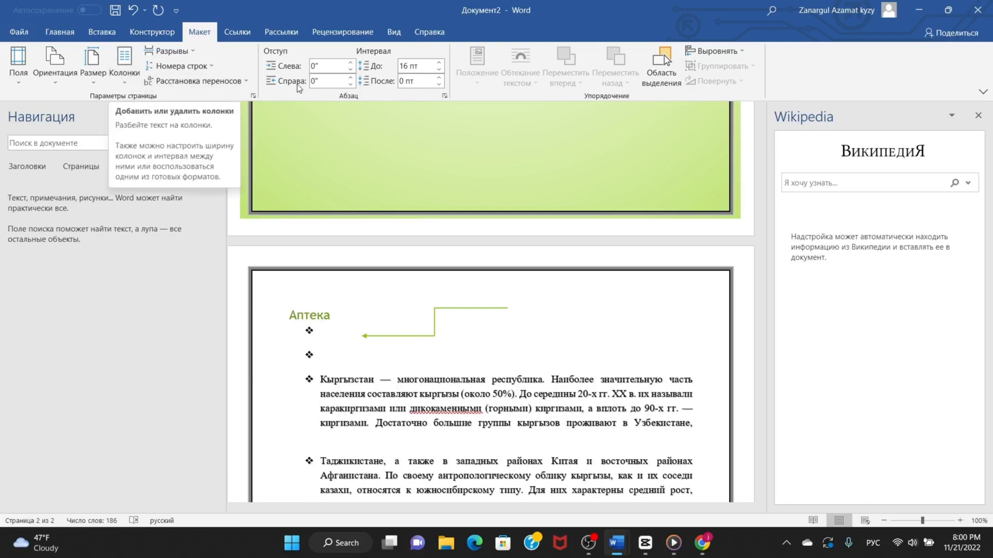
click(332, 67)
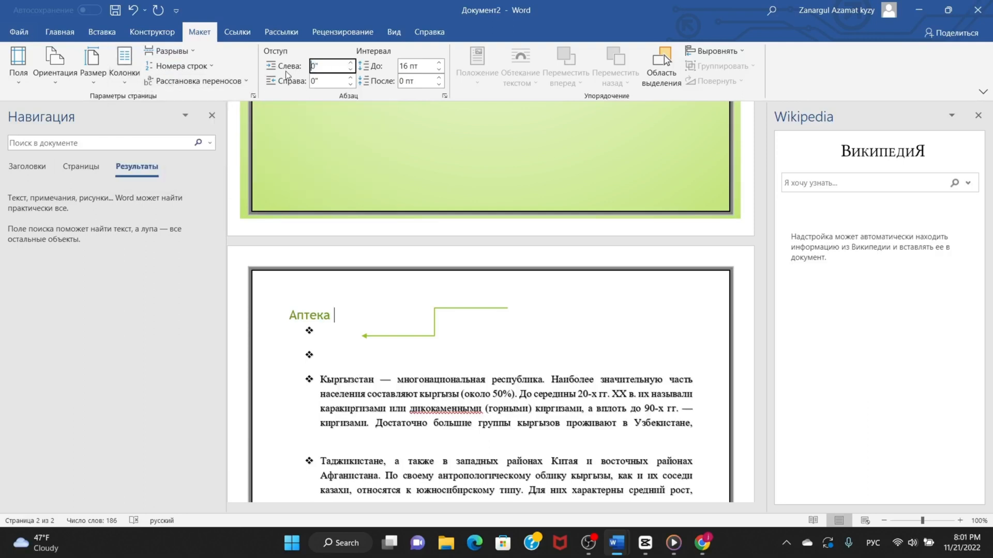
text(4)
scroll(334, 155, up, 5)
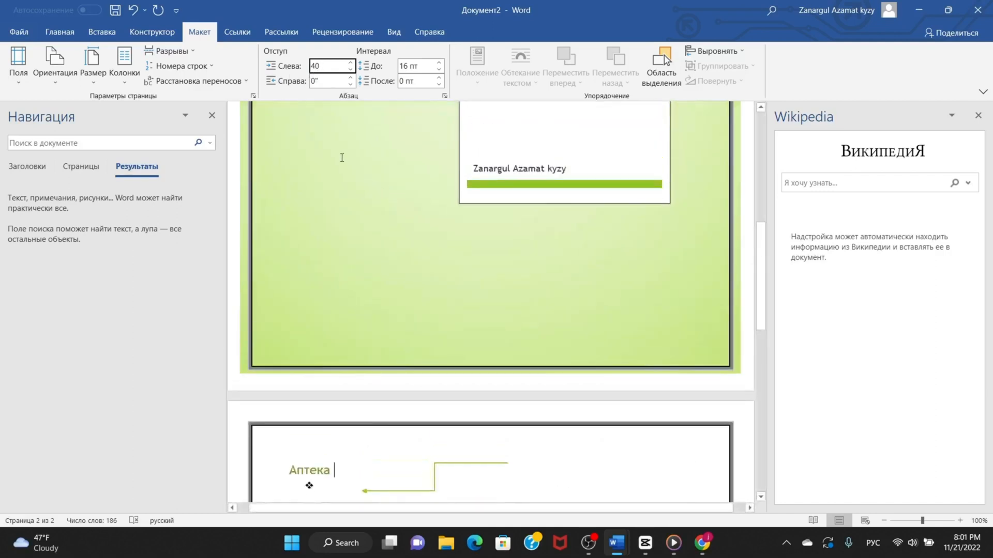
scroll(334, 125, up, 5)
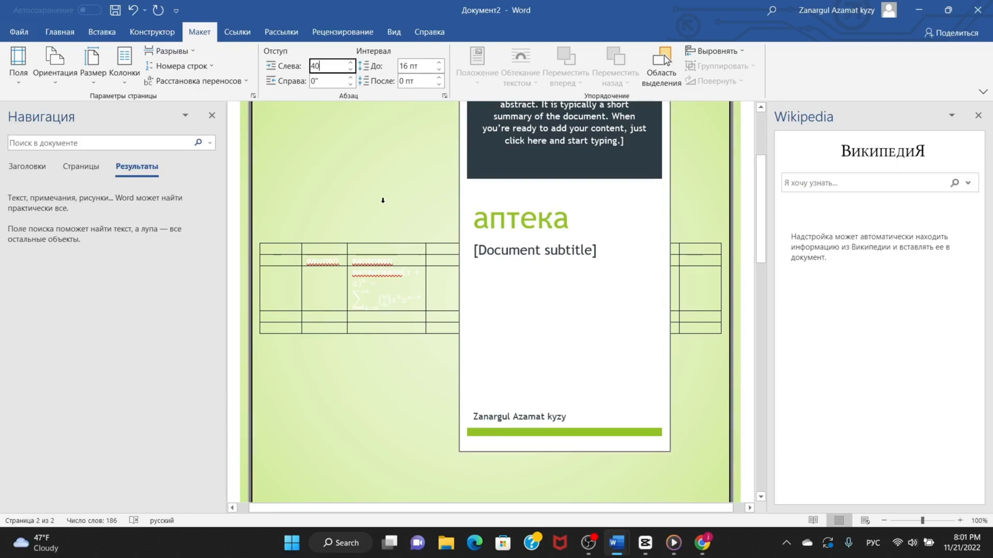
scroll(372, 195, down, 10)
scroll(449, 149, down, 2)
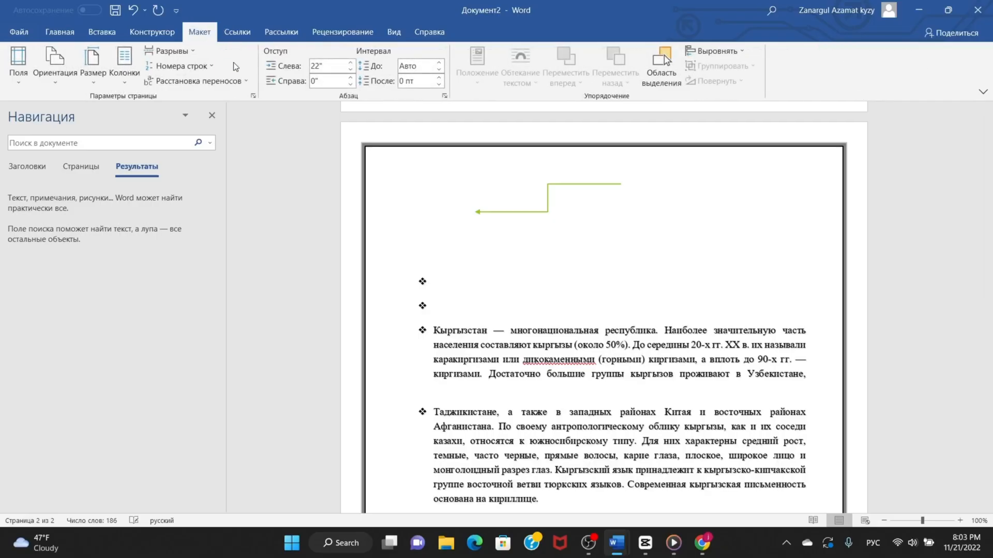
Look through the built-in bibliography formats in both documents without inserting a list.
click(239, 33)
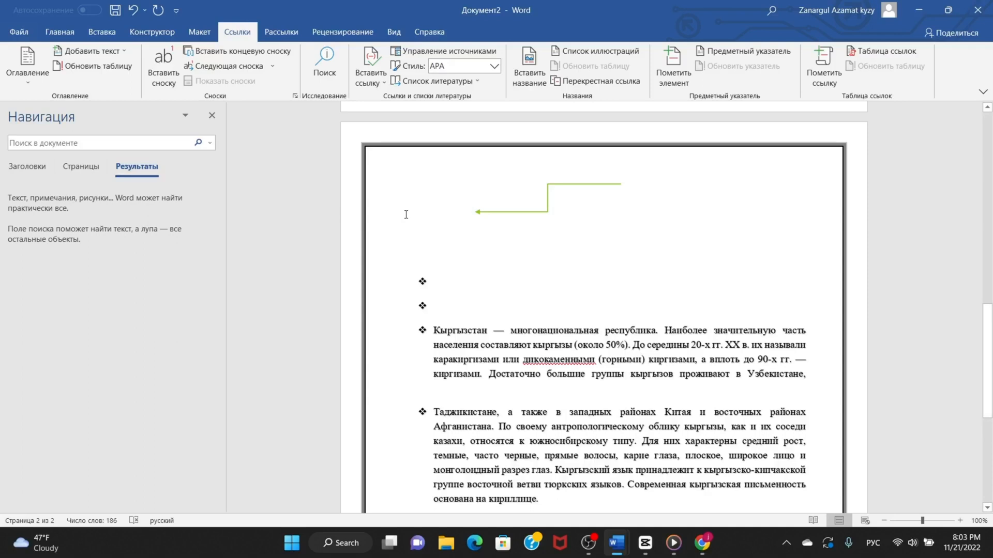
drag(433, 330, 590, 479)
click(526, 401)
click(474, 79)
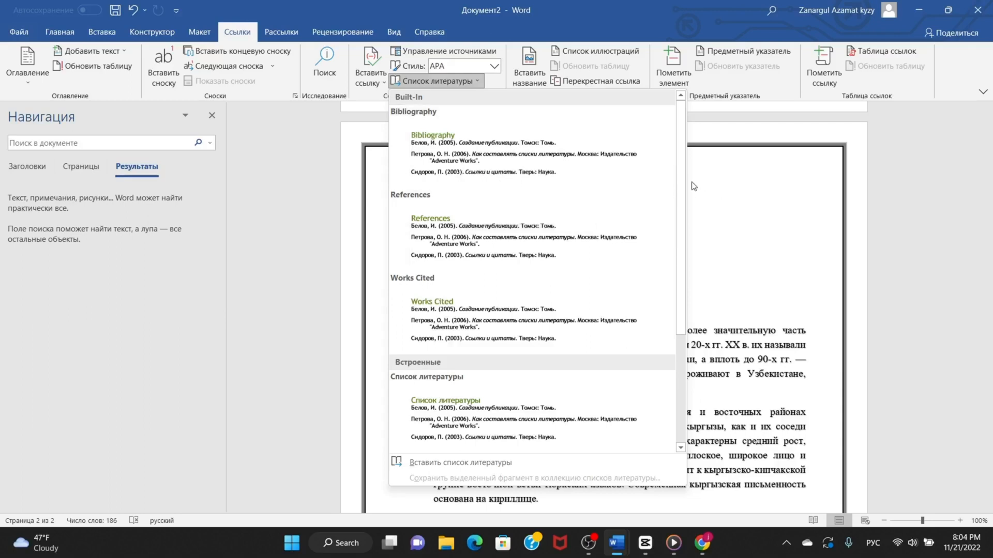
click(715, 196)
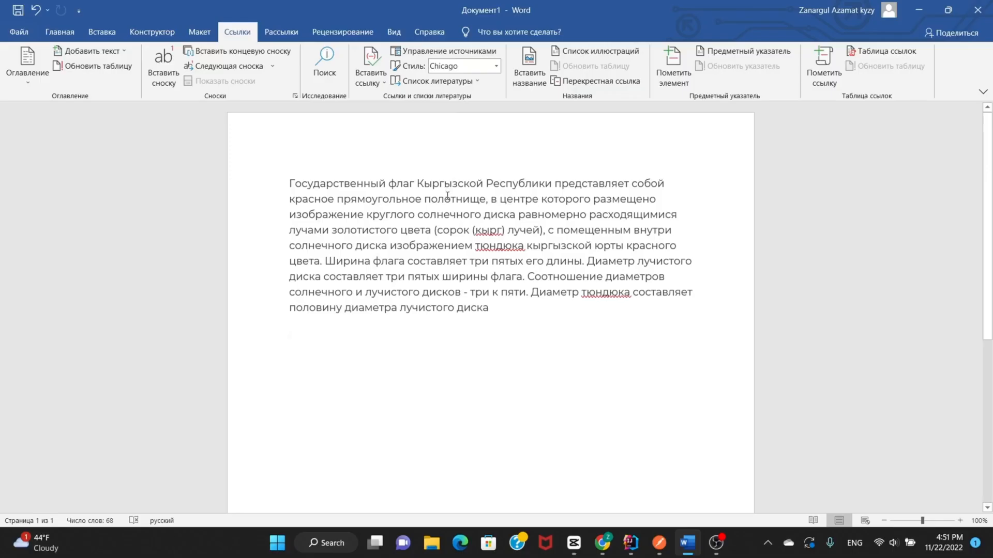
click(464, 82)
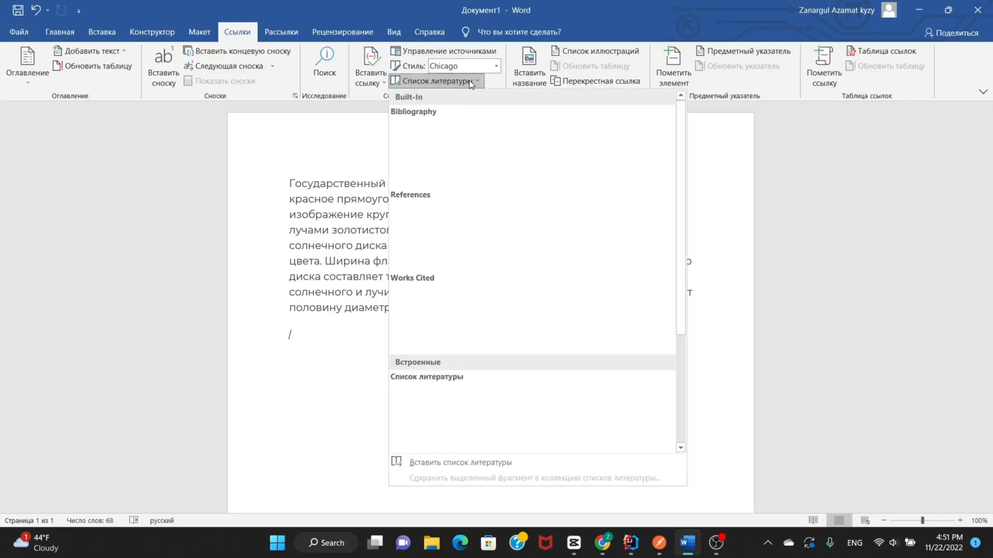
click(315, 148)
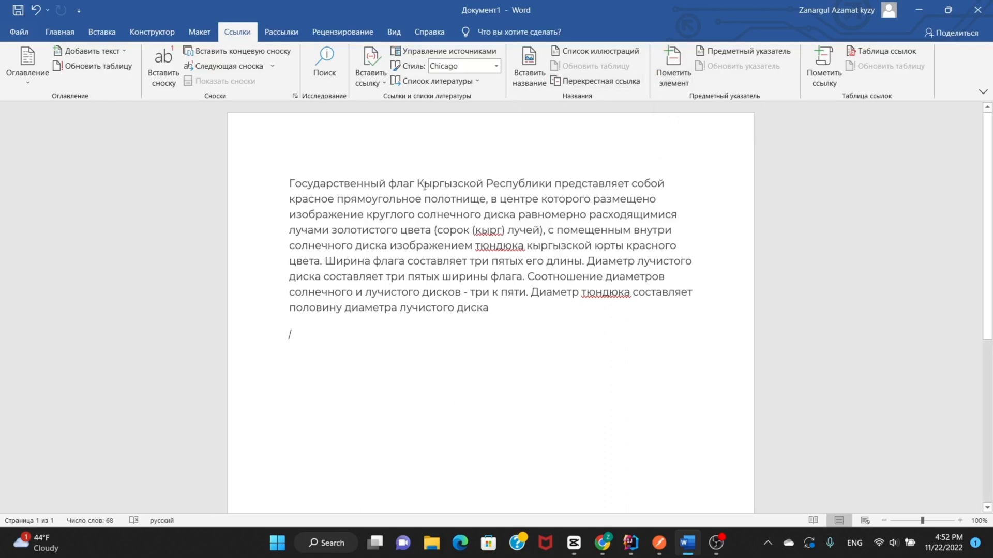
Start a new mail merge recipient list and enter dfdfd in the first record's «Обращение» field.
click(278, 35)
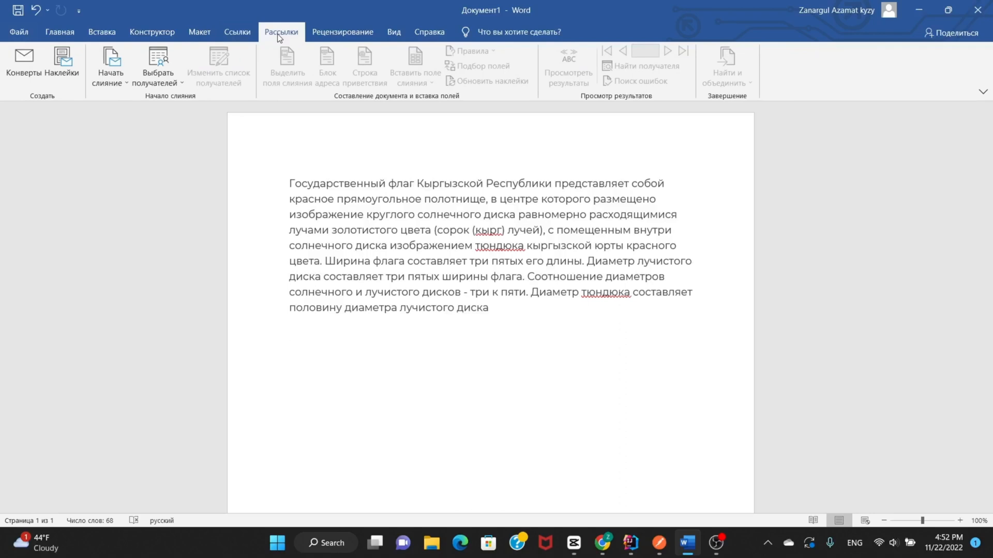
click(171, 73)
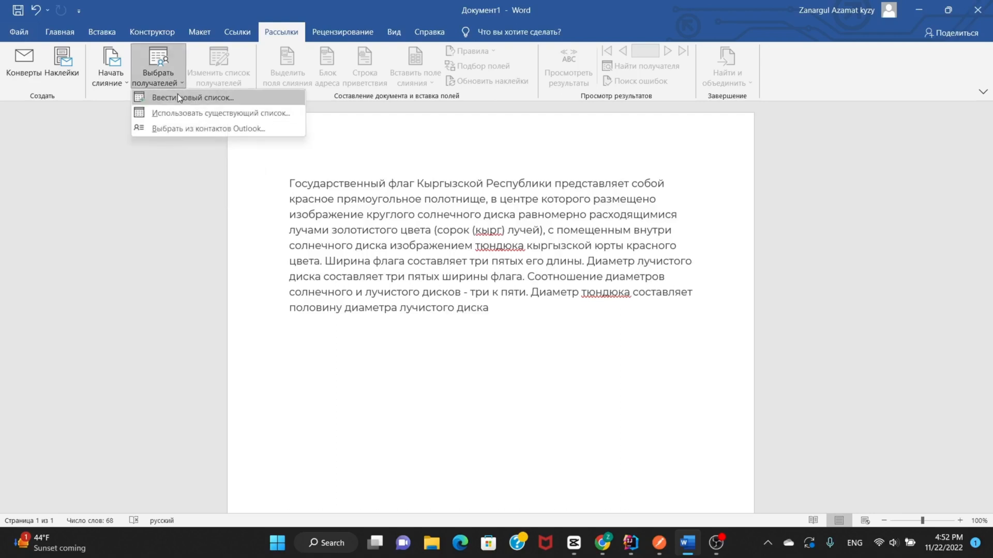
click(184, 99)
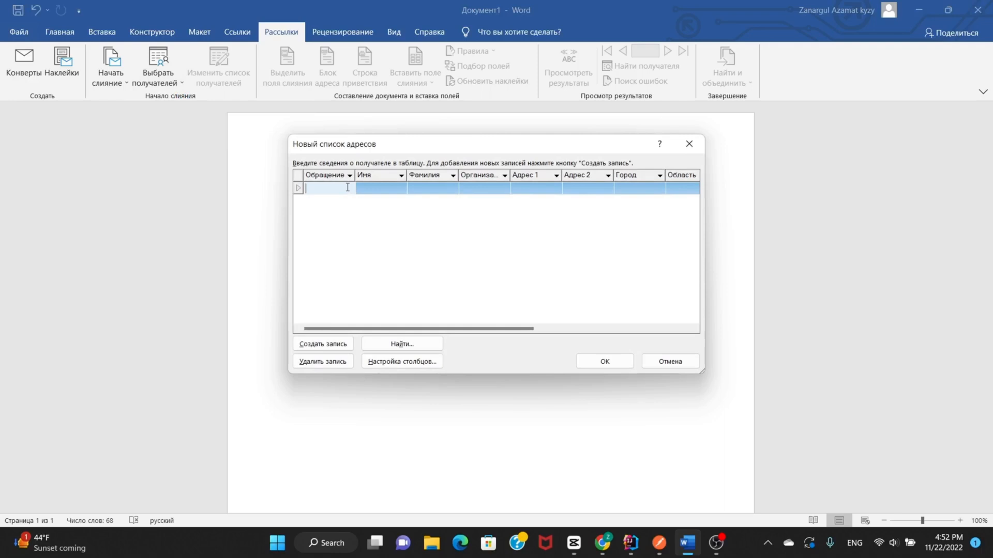
text(dfdfd)
click(538, 188)
click(609, 188)
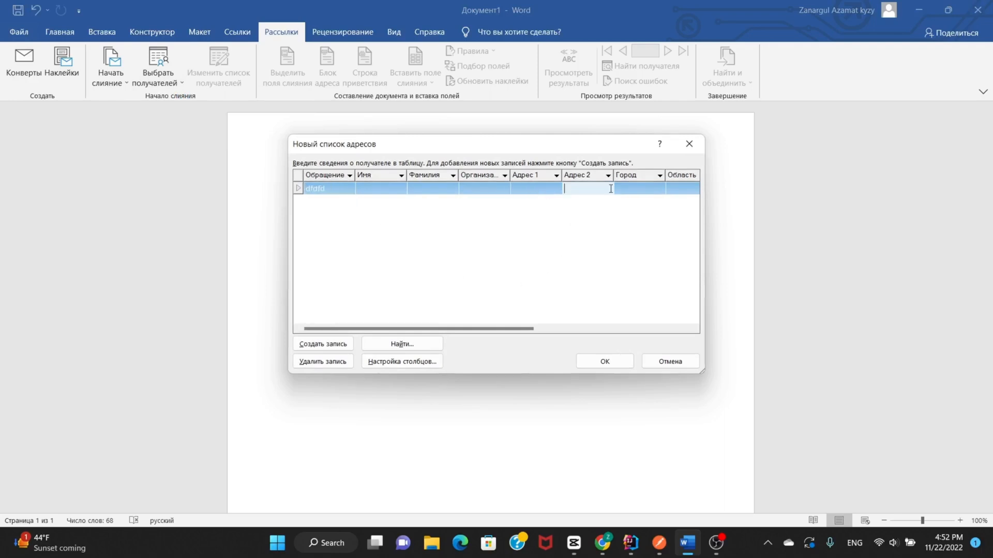
click(643, 189)
click(686, 188)
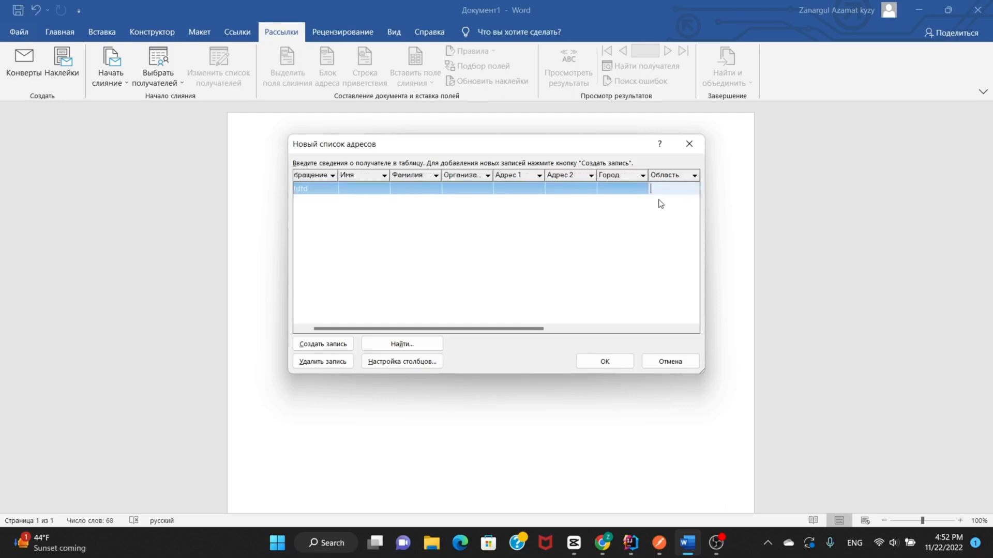
click(543, 189)
click(465, 190)
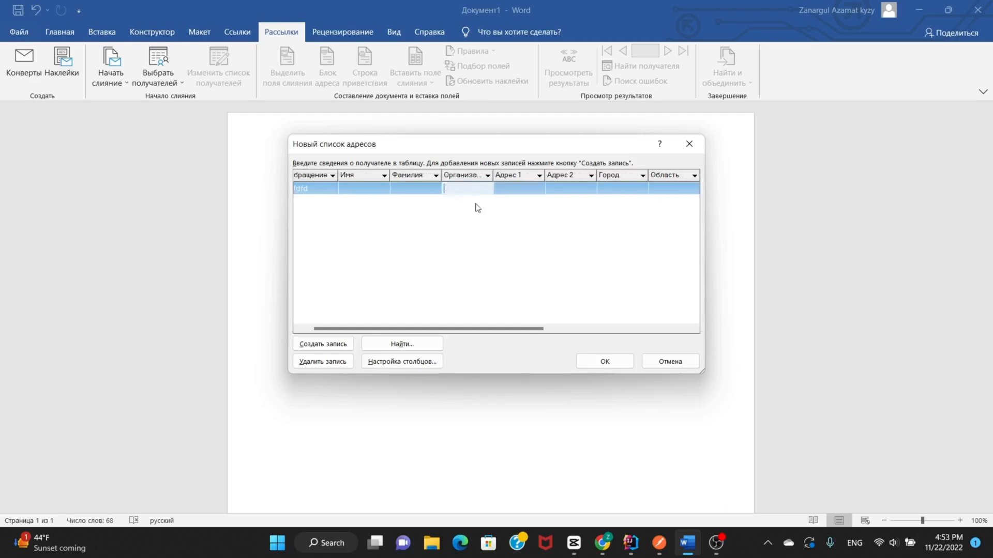
Cancel saving the new address list and discard its changes to return to the document.
click(600, 364)
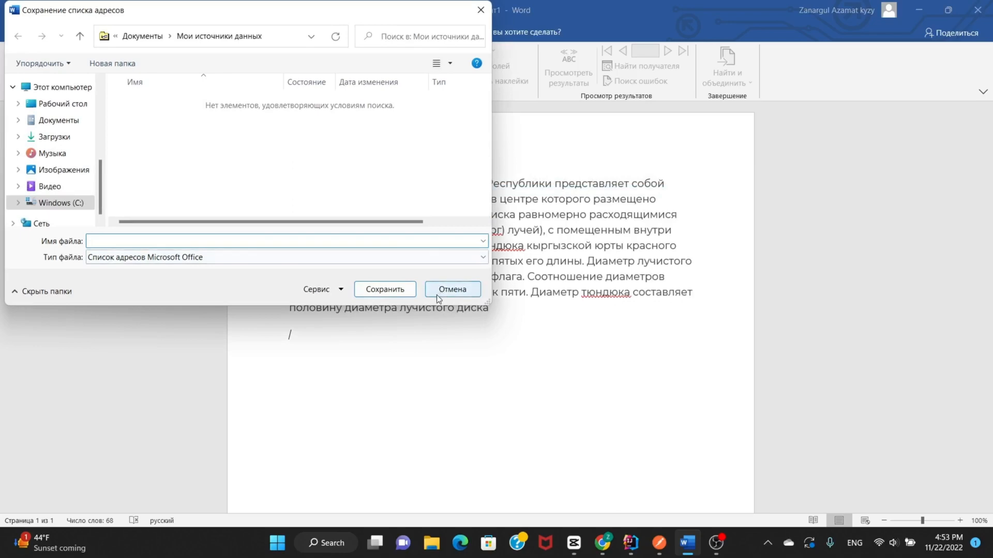
click(446, 296)
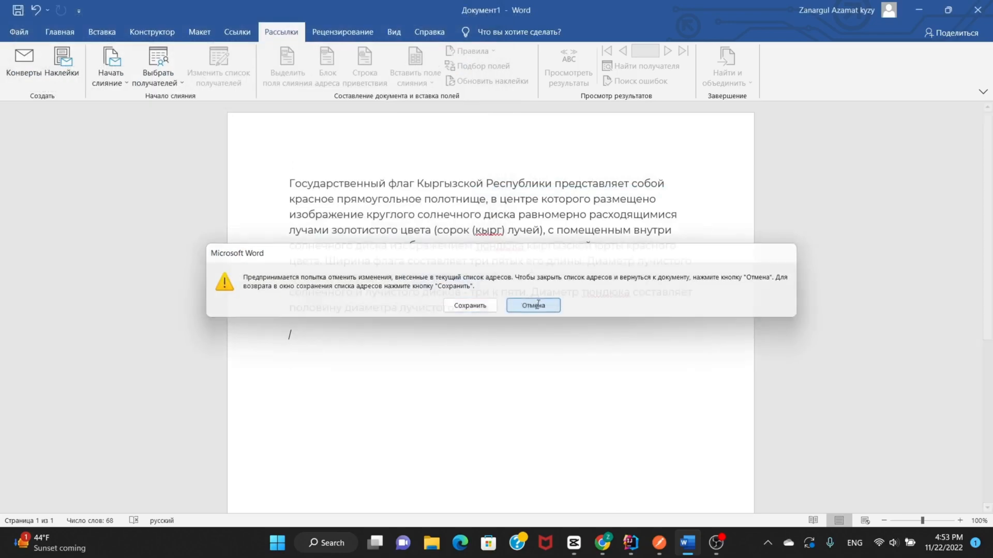
click(517, 305)
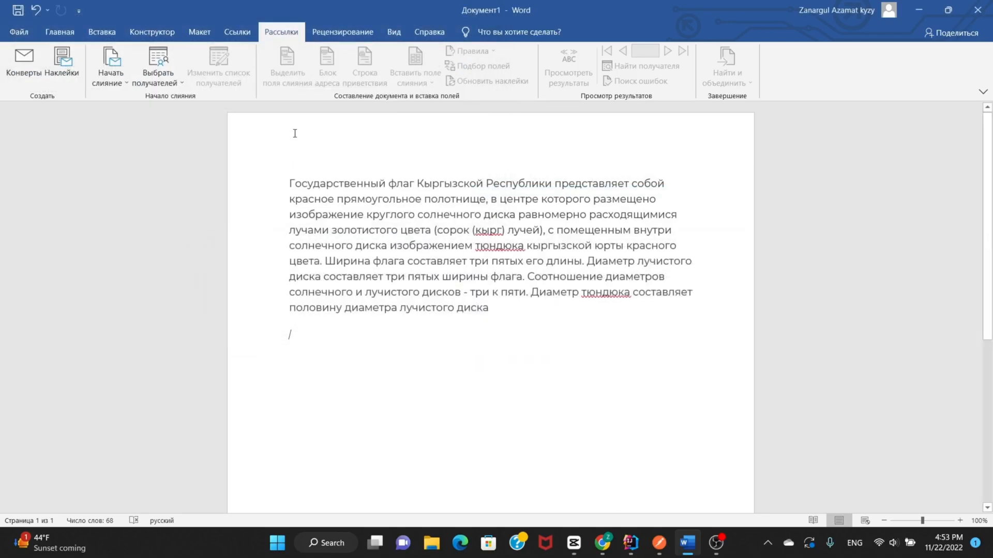
Look through the review tools' translation and document protection options without applying any of them.
click(326, 33)
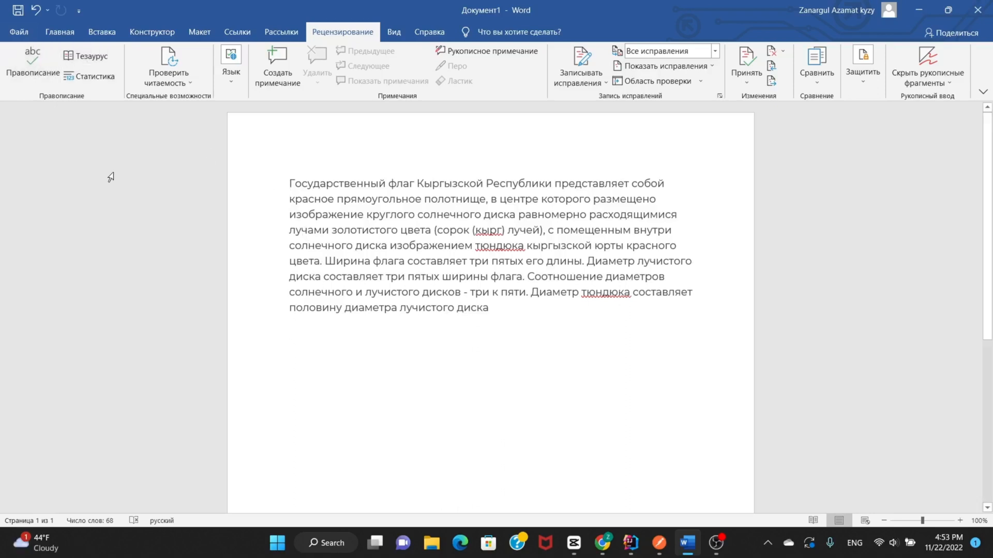
click(238, 80)
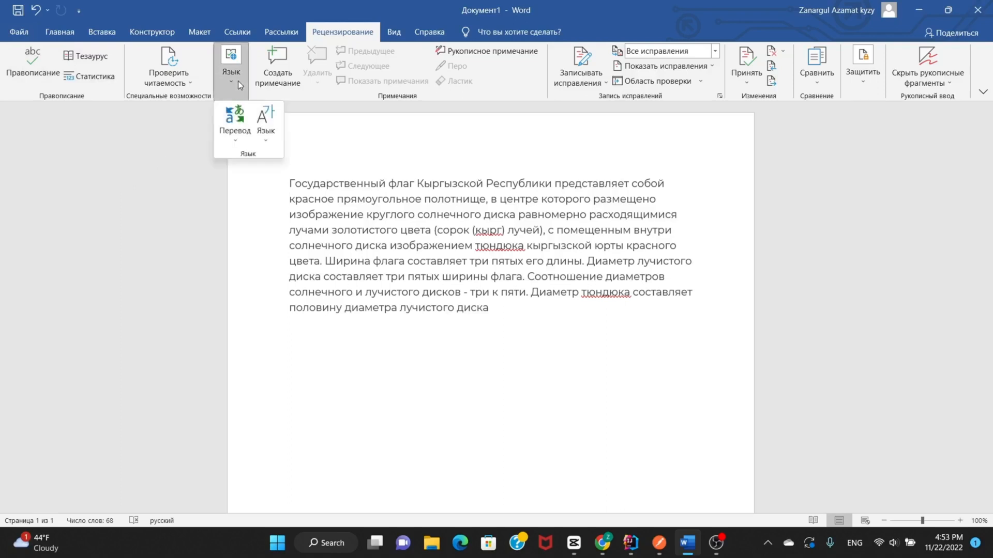
click(241, 143)
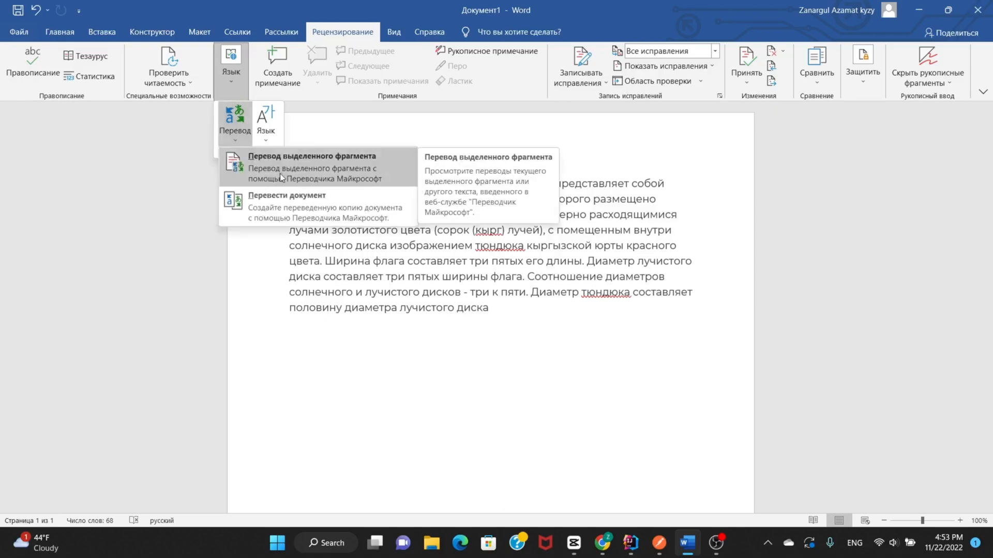
click(299, 163)
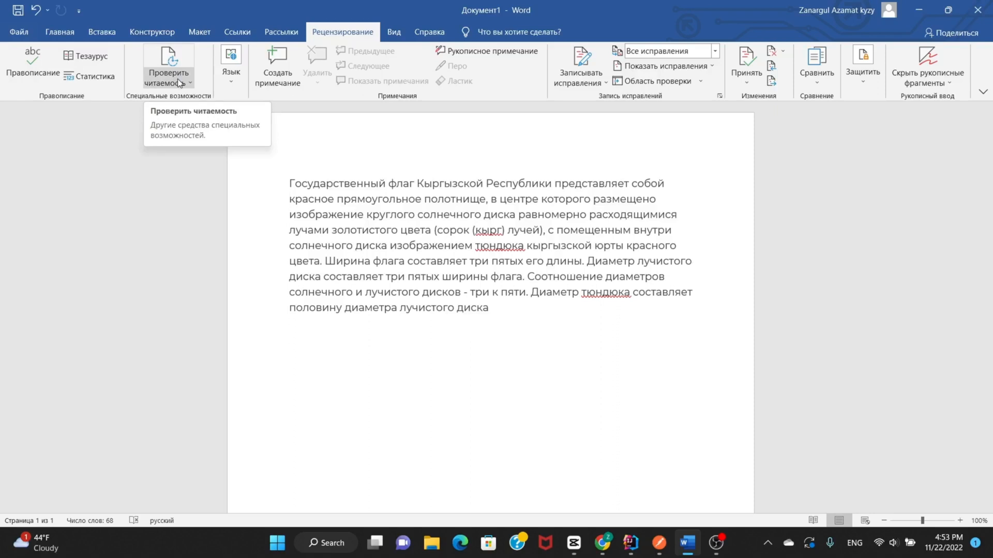
click(458, 156)
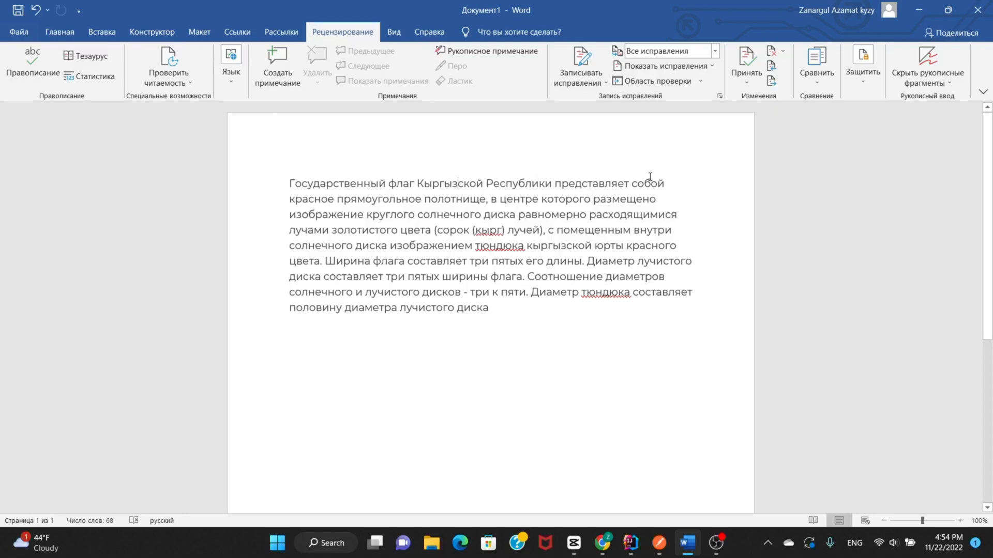
click(869, 79)
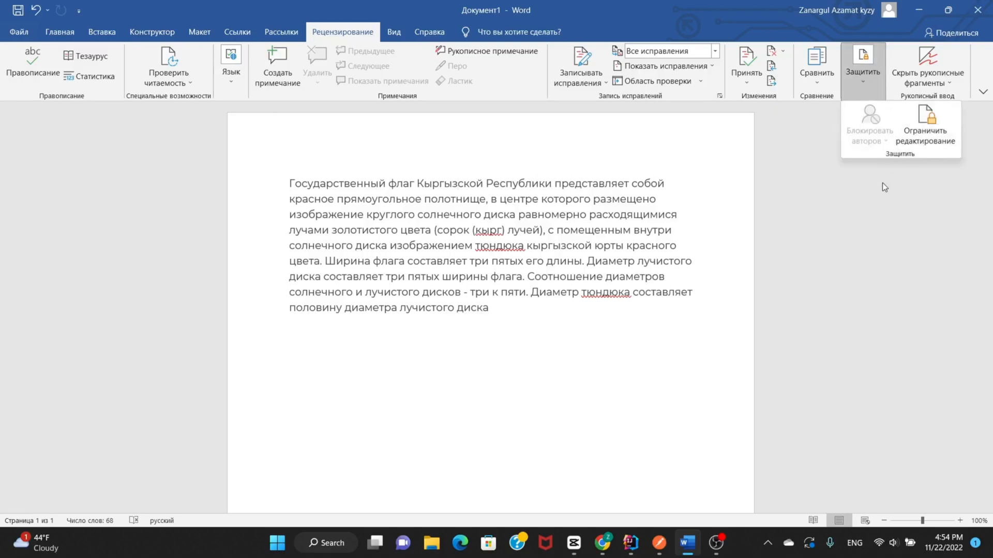
click(842, 166)
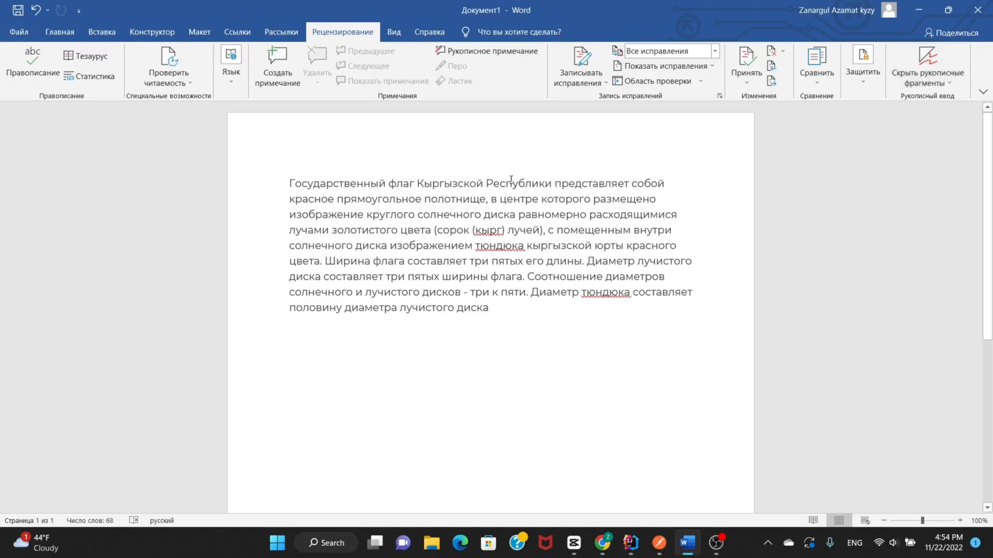
Show the ruler and use it to shift the flag paragraph's left indent slightly outward past the page margin.
click(393, 31)
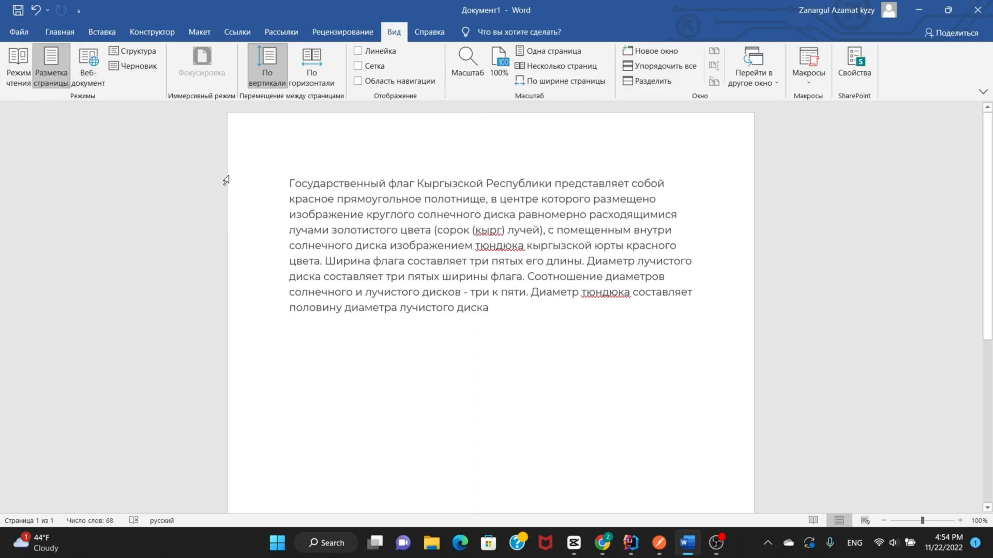
click(378, 55)
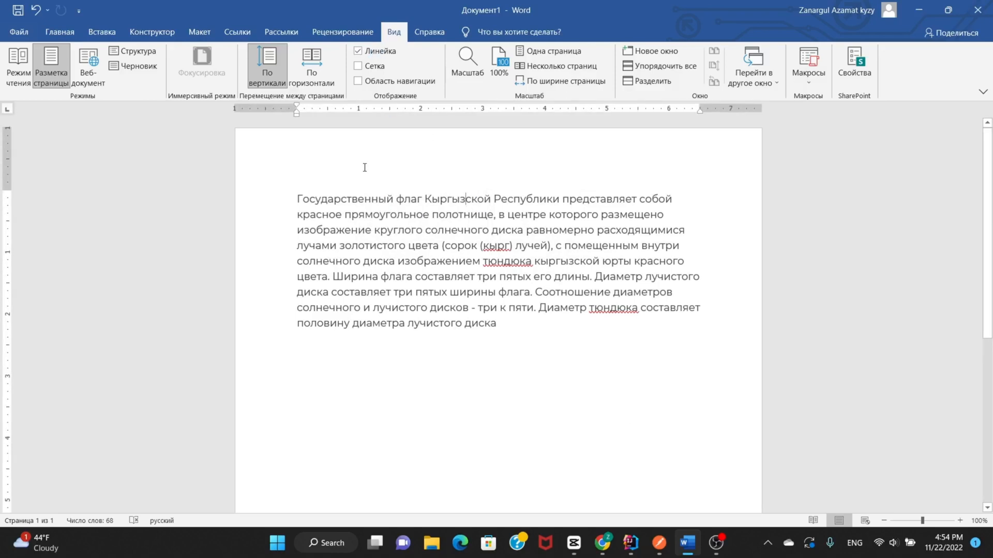
mouse_move(297, 118)
mouse_down()
mouse_move(355, 117)
mouse_move(292, 118)
mouse_up()
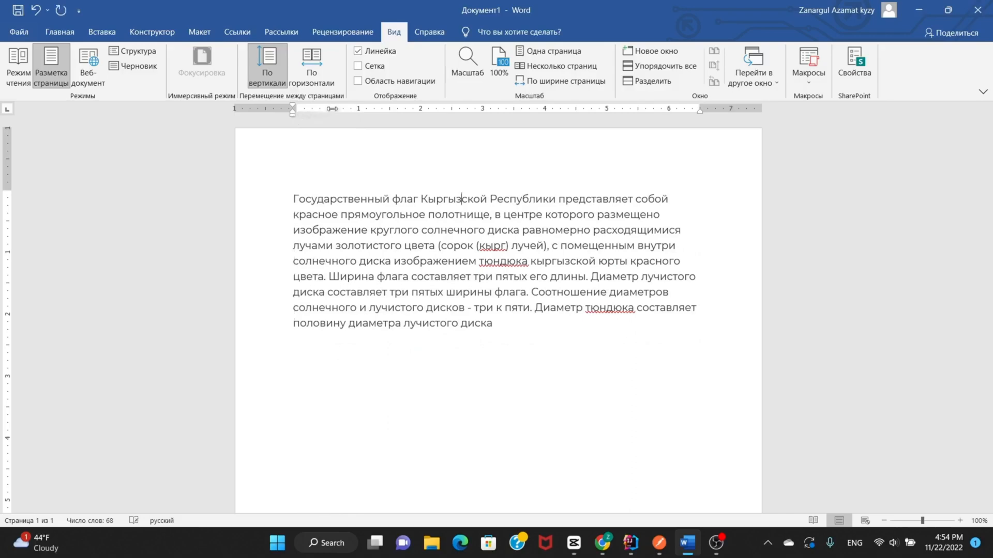
Toggle the gridlines and the navigation pane on and off, and hide the ruler.
click(379, 67)
click(380, 67)
click(373, 83)
click(372, 83)
click(358, 50)
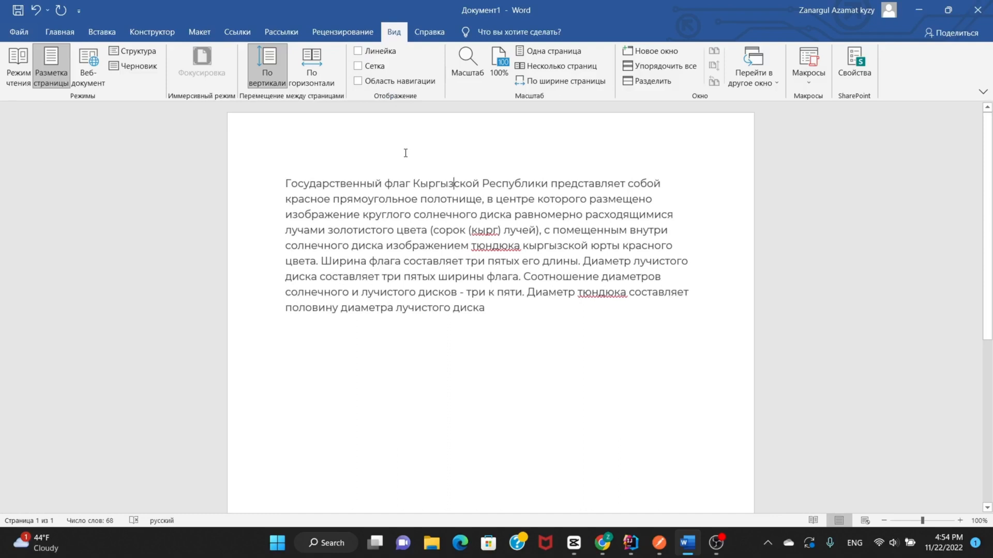
Look through the zoom settings, the window arrangement options and the help tools, keeping the zoom at 100%.
click(468, 65)
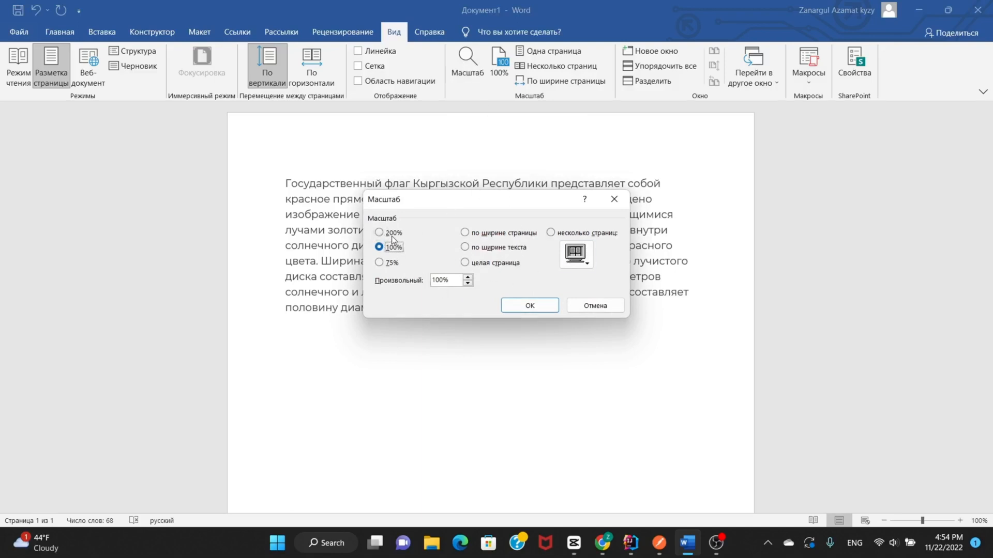
click(530, 307)
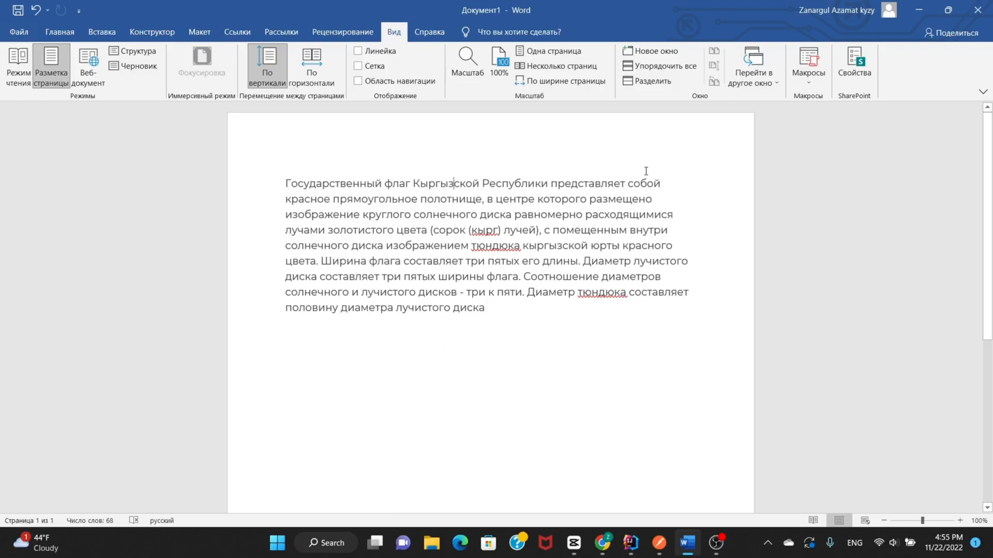
click(763, 75)
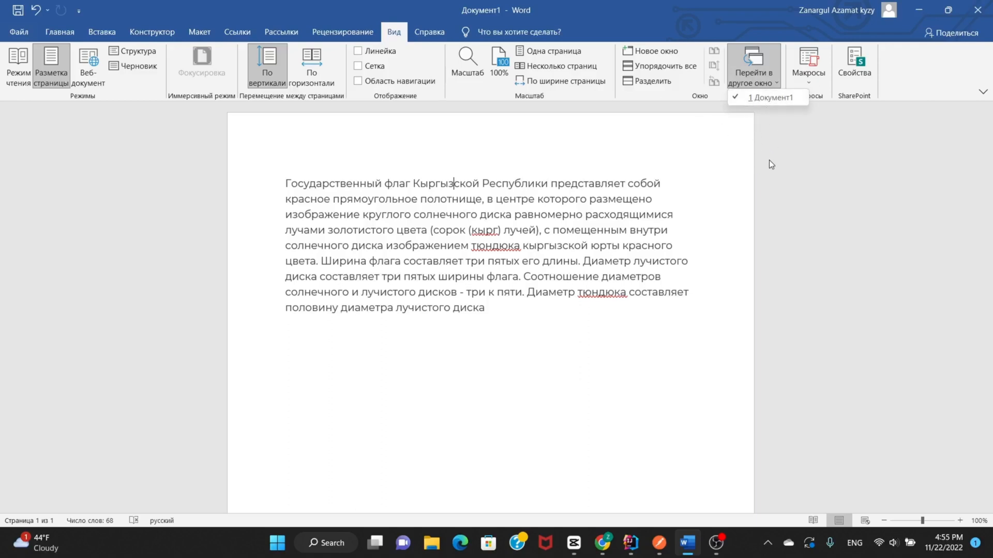
click(693, 176)
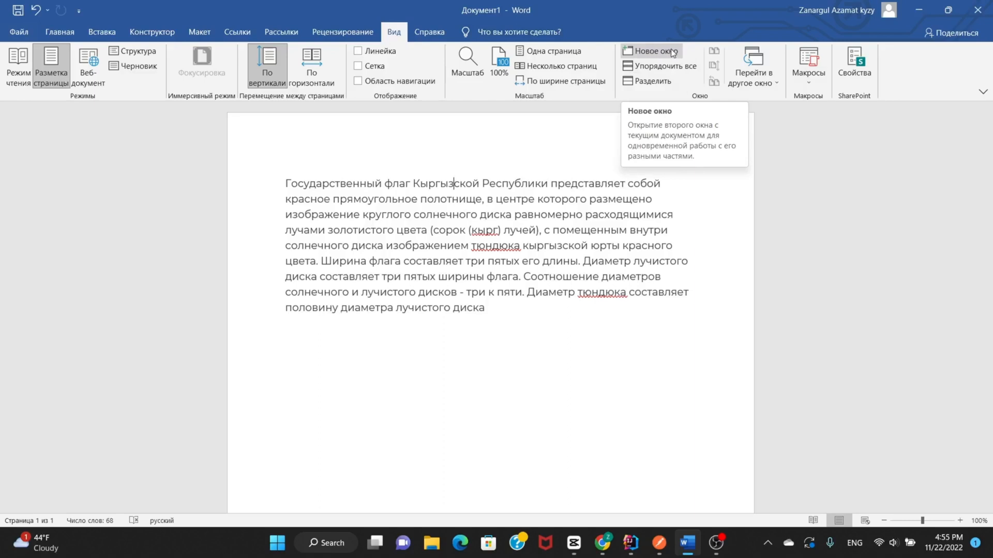
click(651, 81)
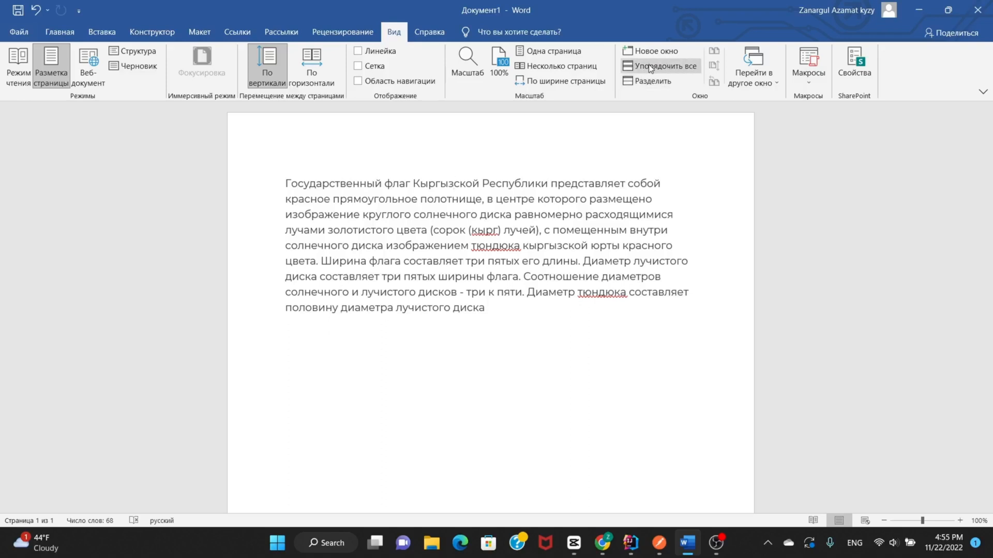
click(424, 35)
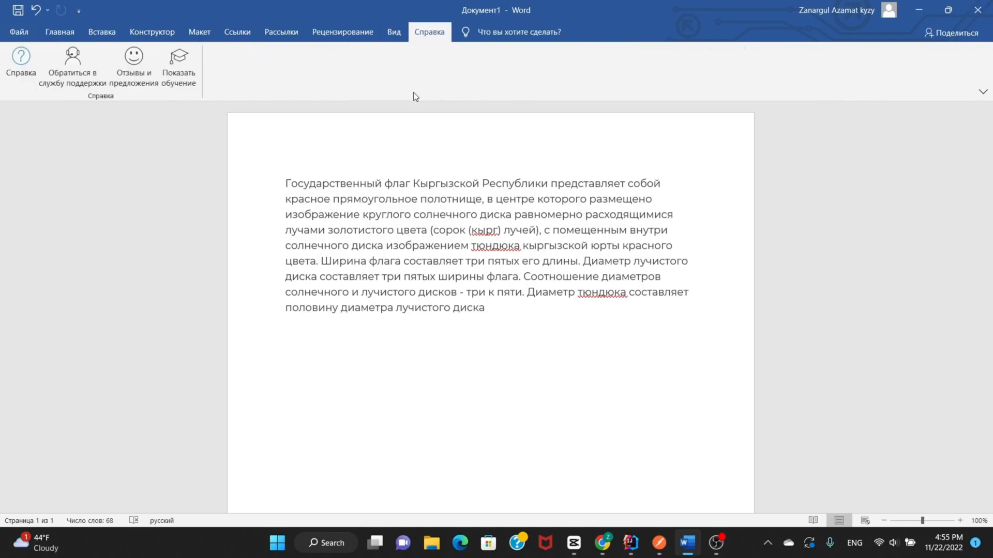